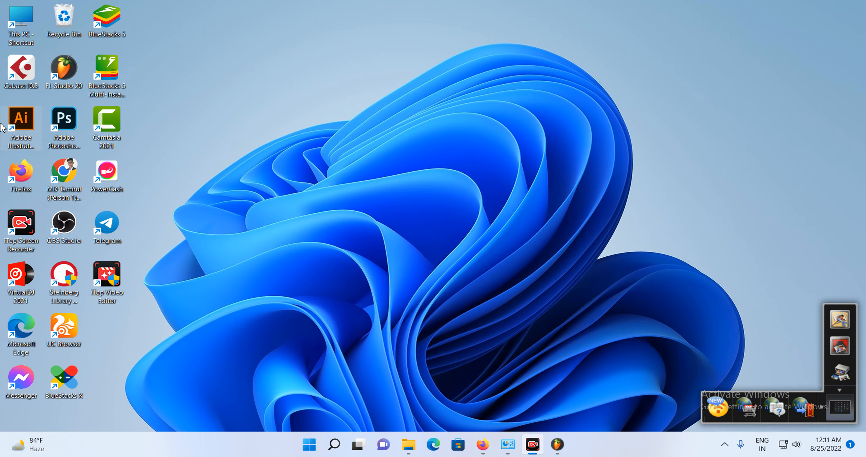
- Launch FL Studio and restore its window to a smaller size
left_click(70, 73)
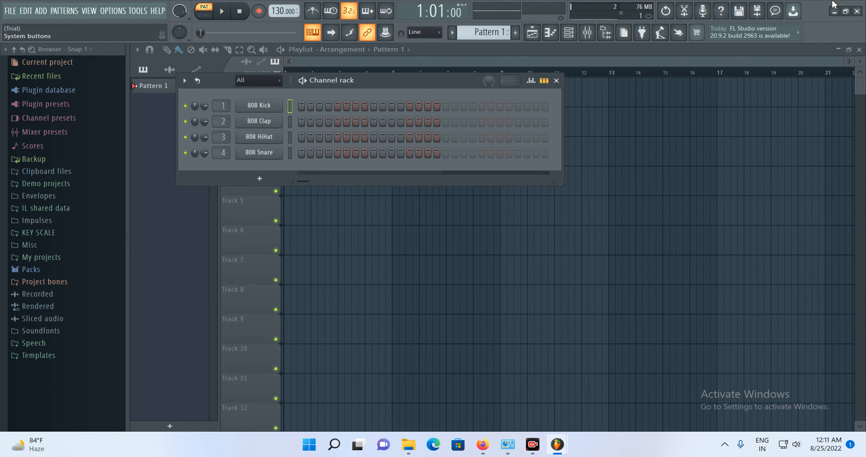
left_click(844, 12)
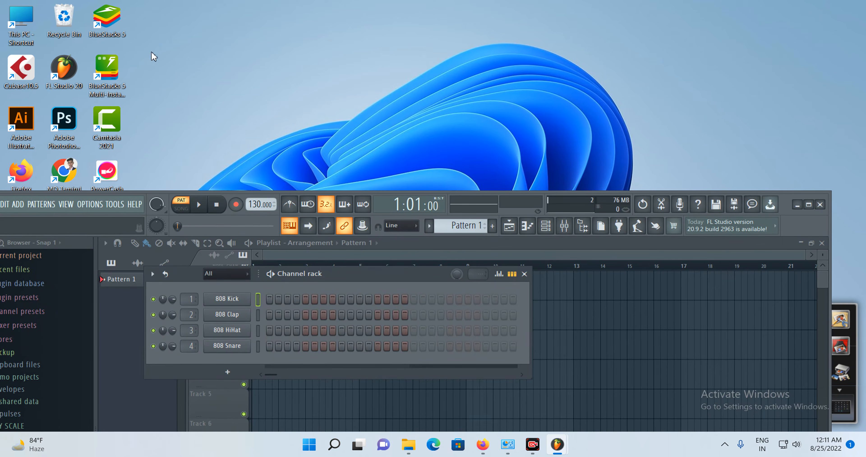
- Open This PC in File Explorer and browse to the Downloads folder
double_click(21, 26)
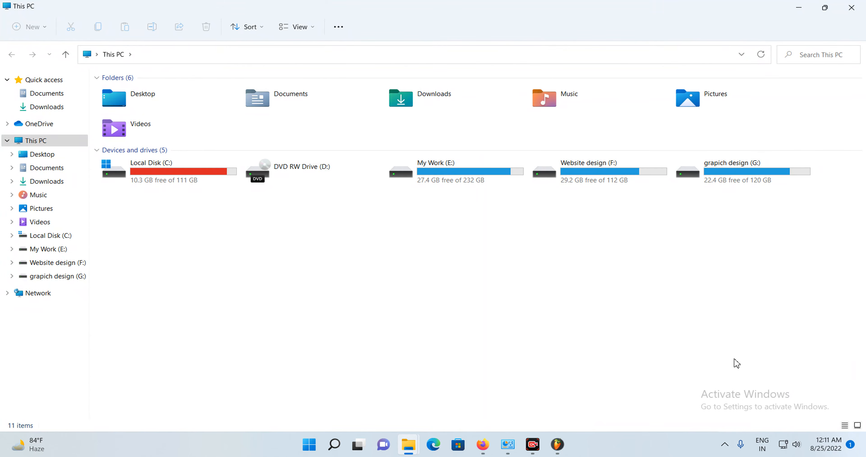
double_click(600, 111)
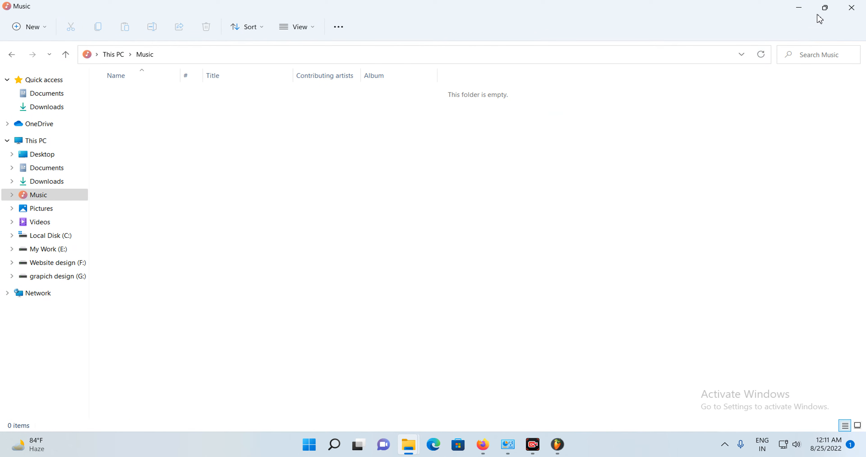
left_click(51, 107)
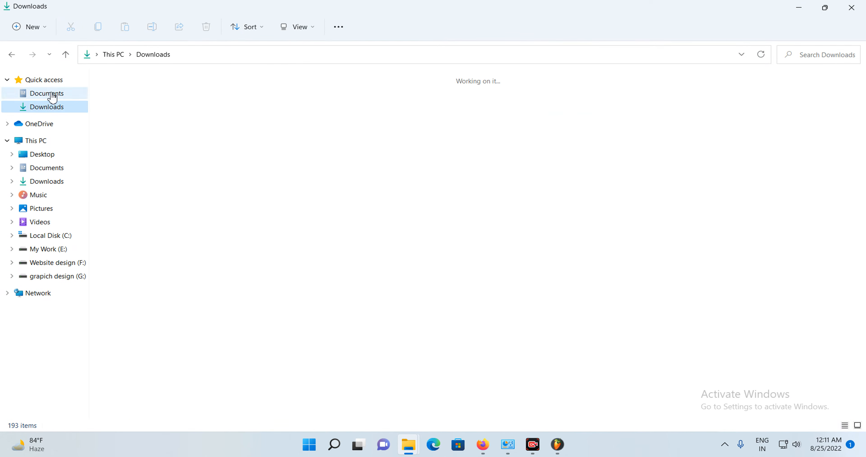
left_click(52, 94)
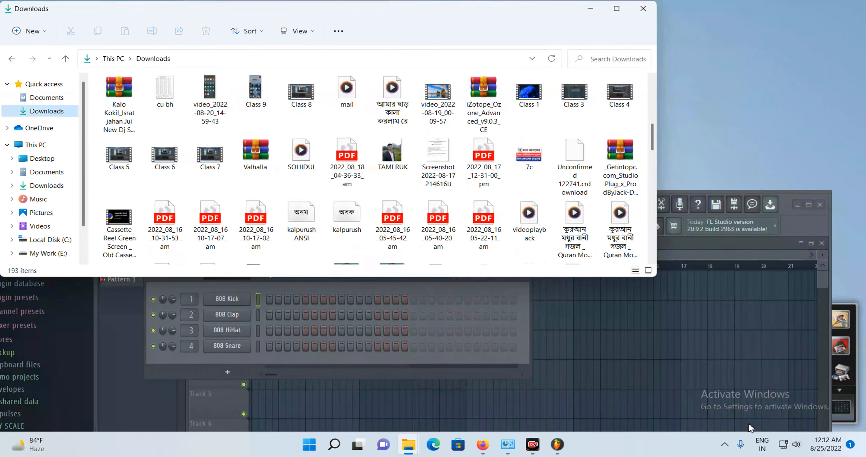
- Drag the SOHIDUL audio file into the FL Studio playlist and minimize File Explorer
left_click(300, 167)
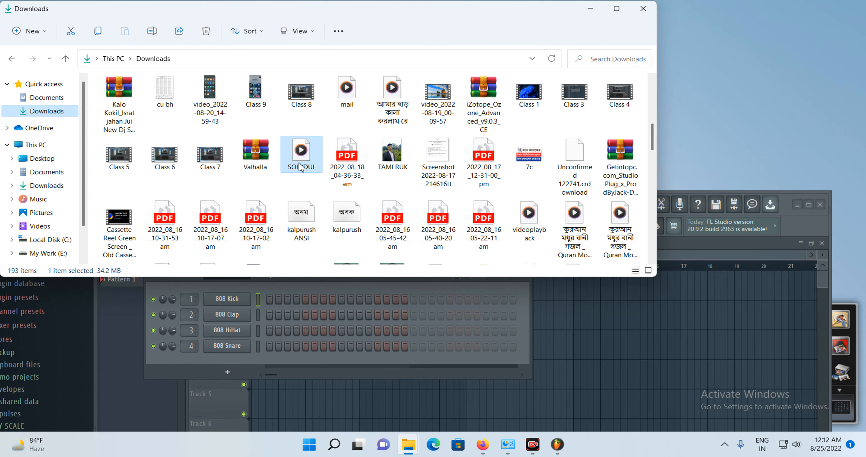
left_click_drag(300, 167, 576, 294)
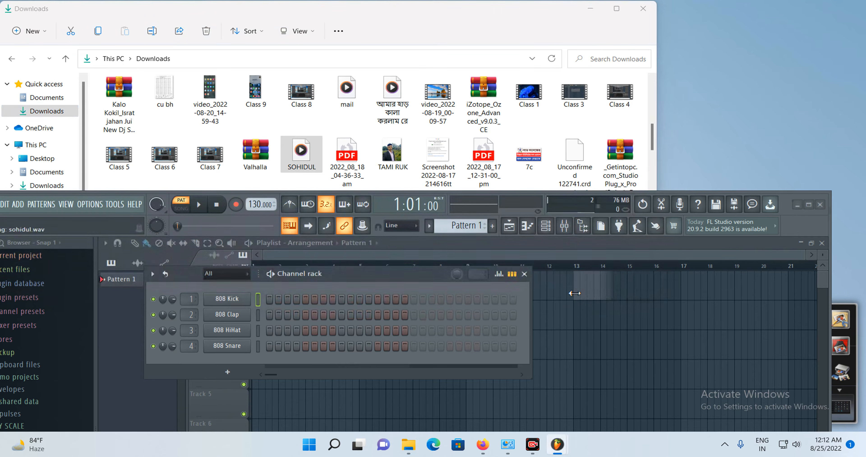
left_click(643, 9)
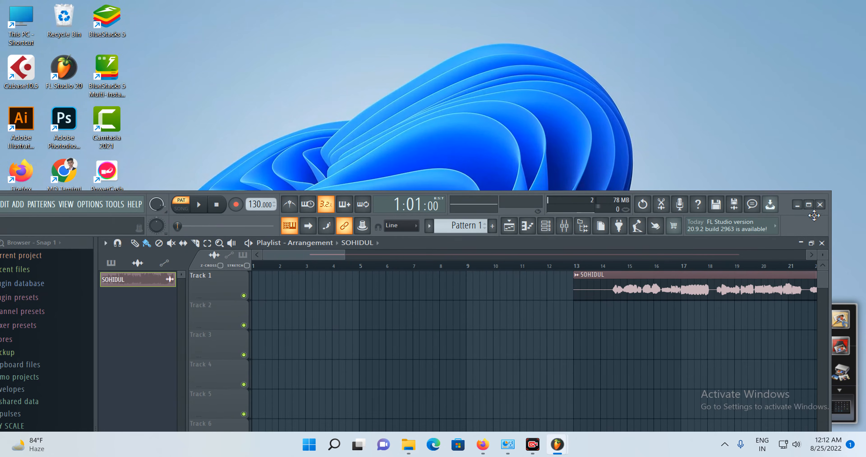
- Maximize FL Studio and move the SOHIDUL clip to the start of Track 1
left_click(809, 205)
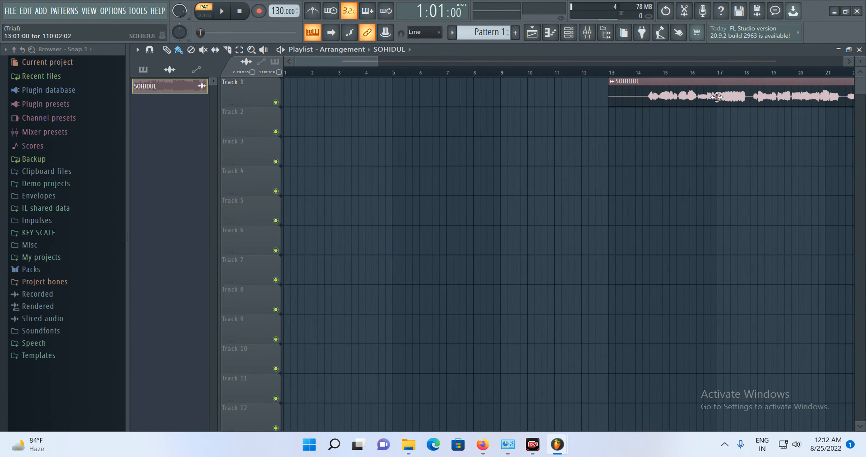
left_click_drag(722, 86, 397, 85)
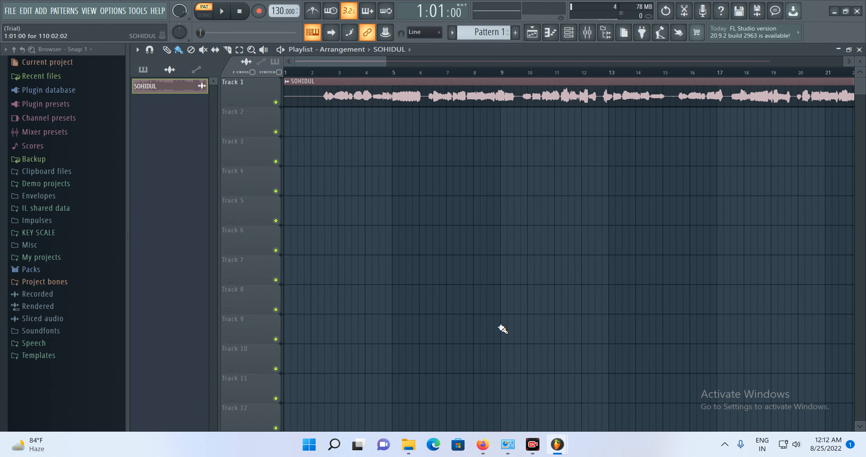
- Switch the transport to Song mode and play, then pause, the arrangement
left_click(222, 12)
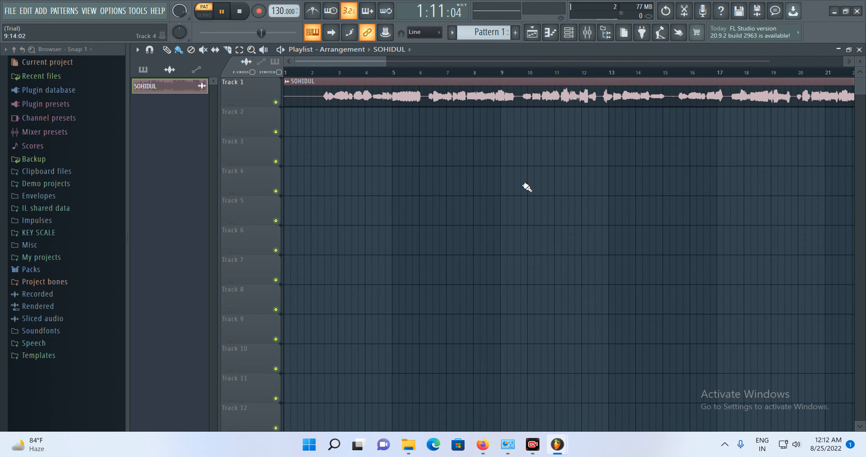
left_click(204, 13)
left_click(222, 12)
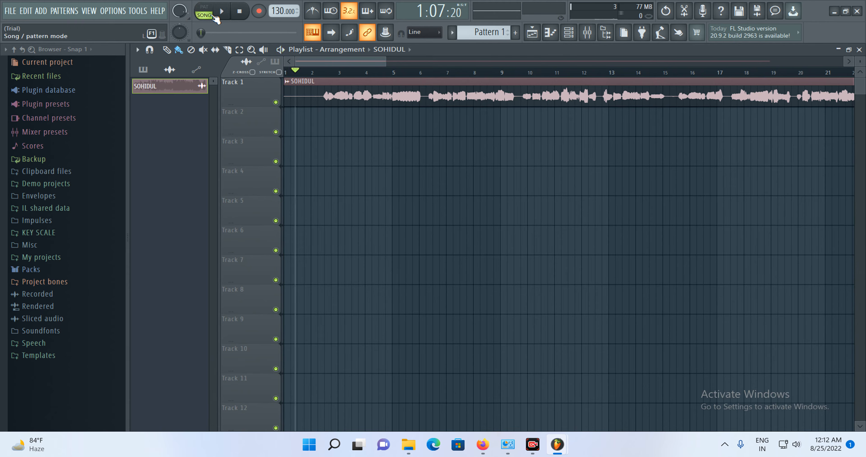
left_click(222, 12)
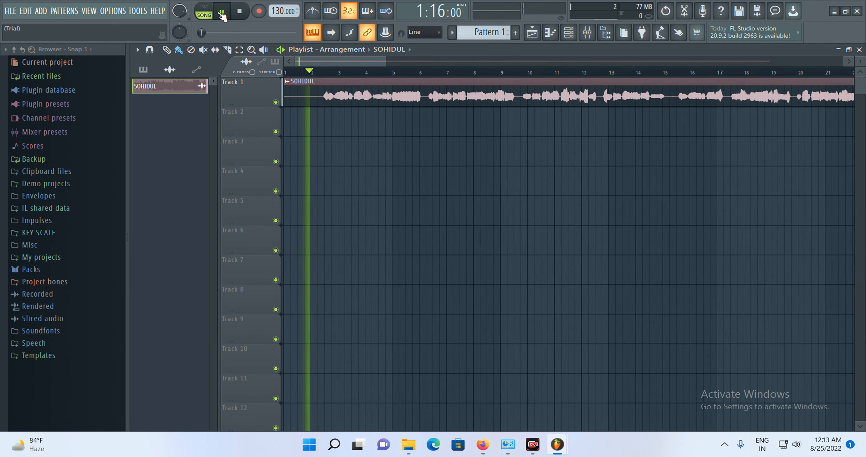
left_click(222, 12)
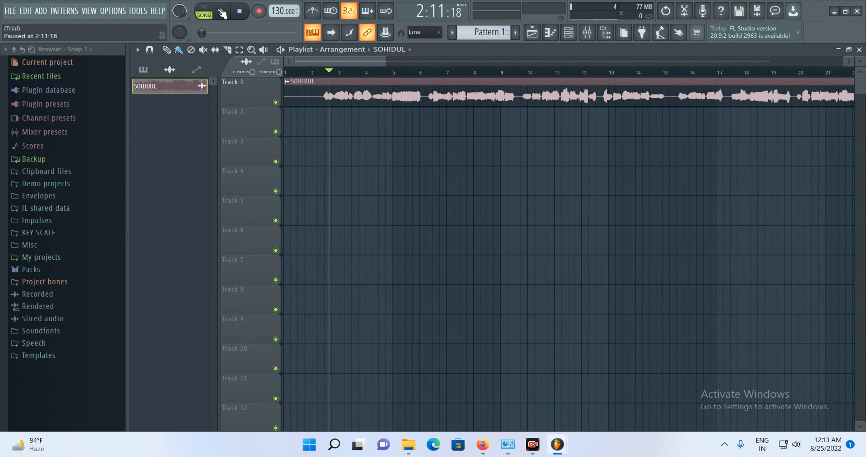
- Lower the system volume slightly and play, then pause, the song again
left_click(789, 444)
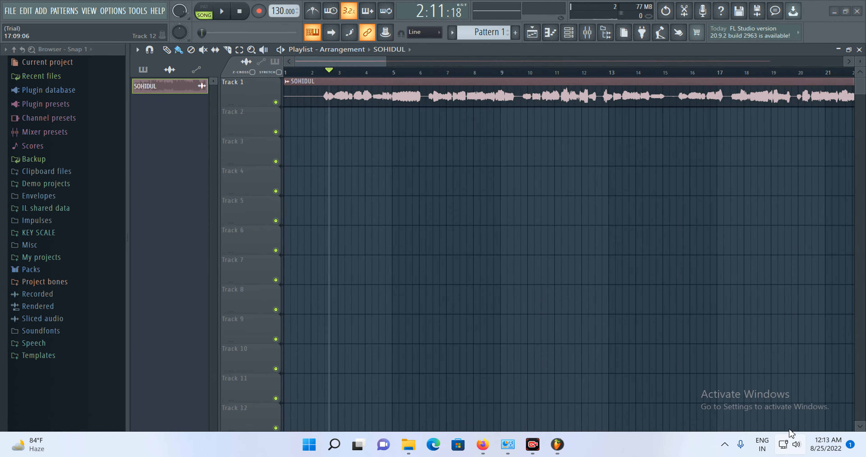
left_click_drag(749, 379, 711, 379)
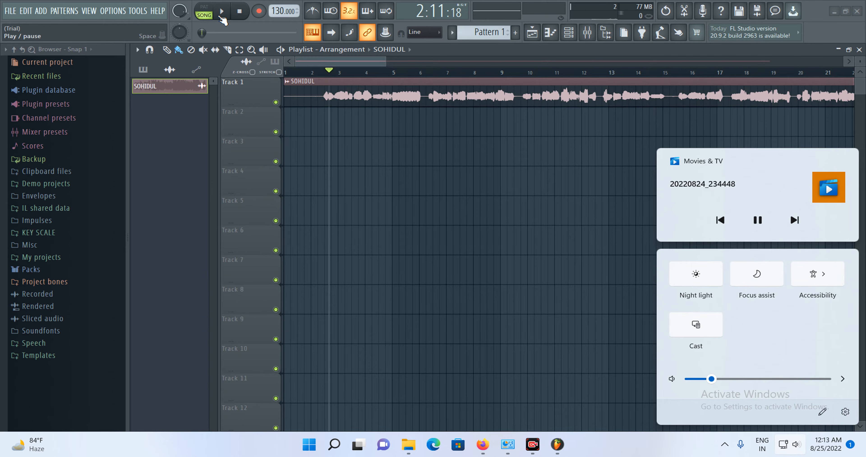
left_click(222, 12)
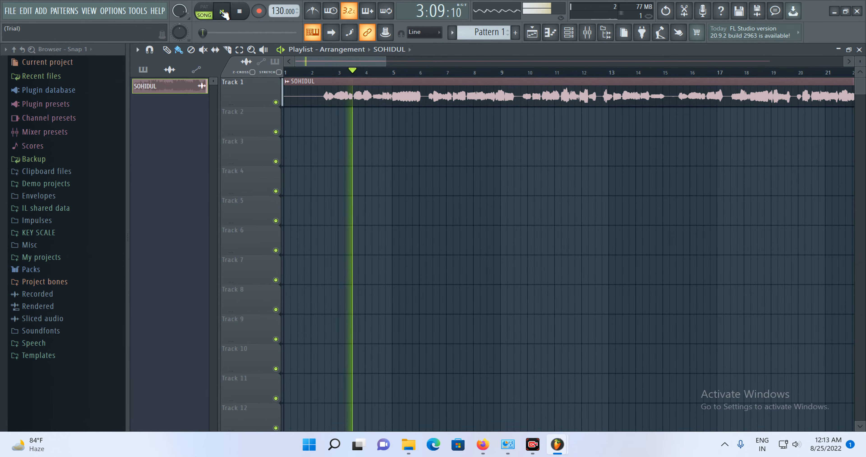
left_click(223, 12)
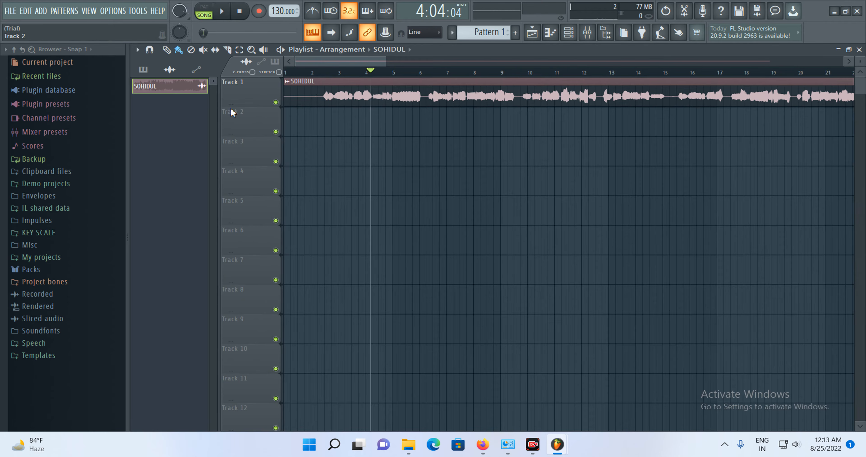
- Enlarge Track 1's height to inspect the waveform, then shrink it back
left_click_drag(240, 101, 258, 313)
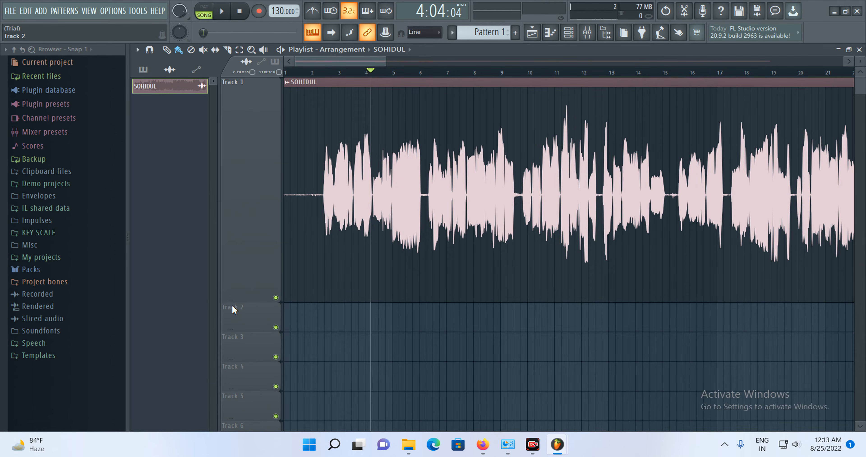
left_click_drag(248, 299, 265, 123)
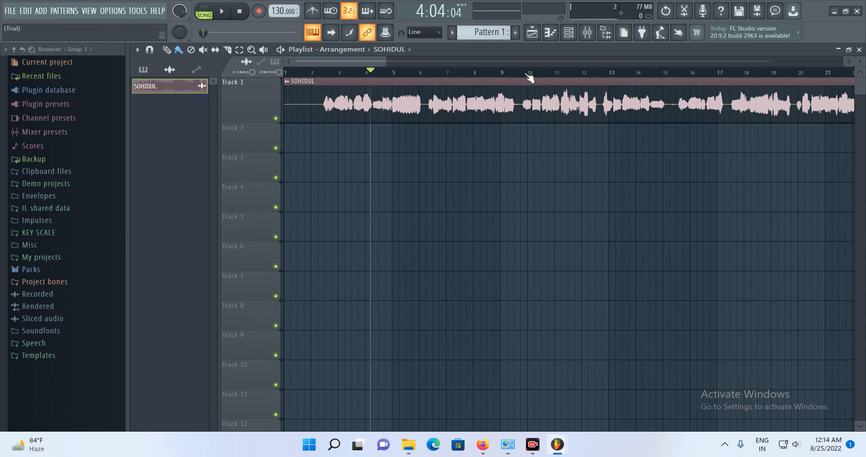
- Open the mixer and load the Auto-Key plugin into the Master track's first effect slot
left_click(577, 35)
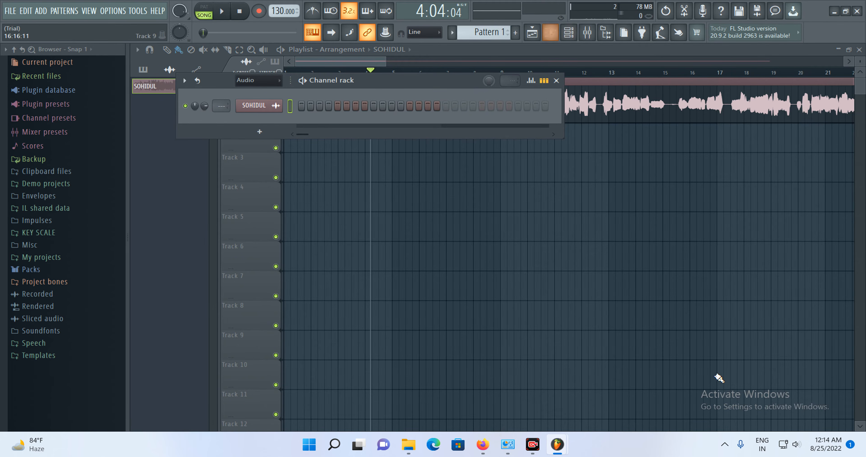
key("F6")
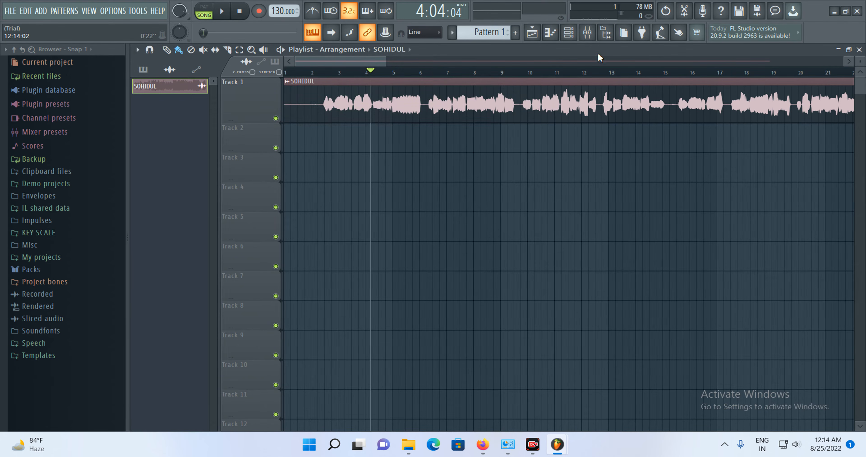
left_click(594, 37)
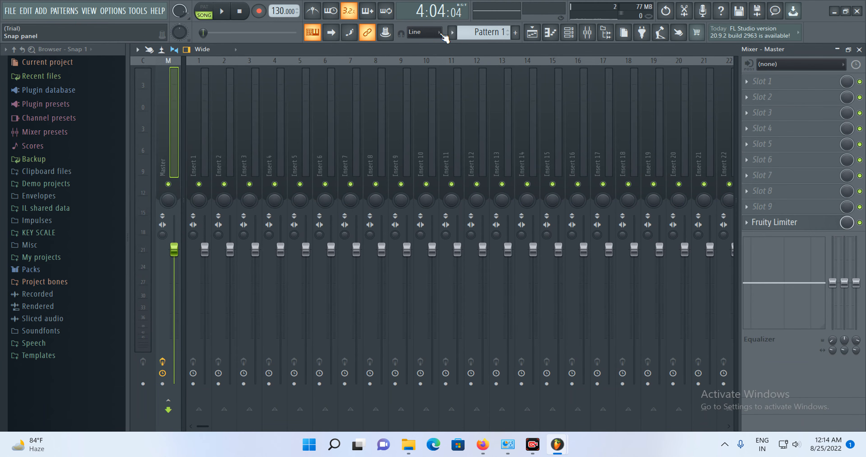
left_click(589, 33)
left_click(592, 35)
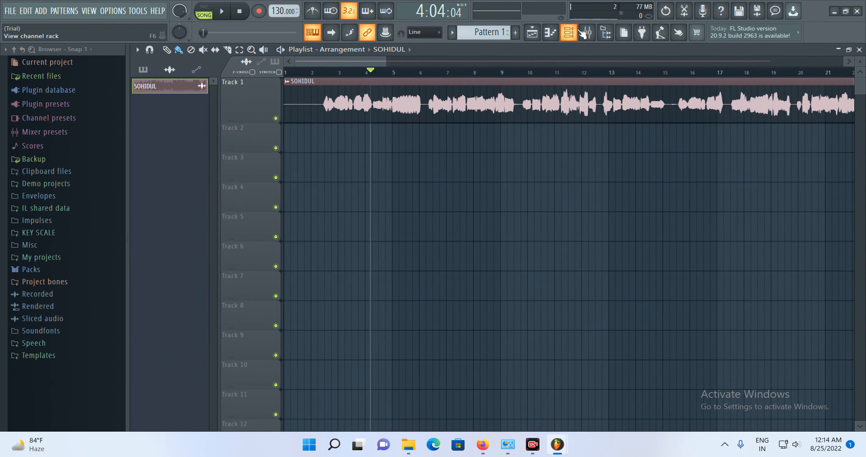
left_click(574, 35)
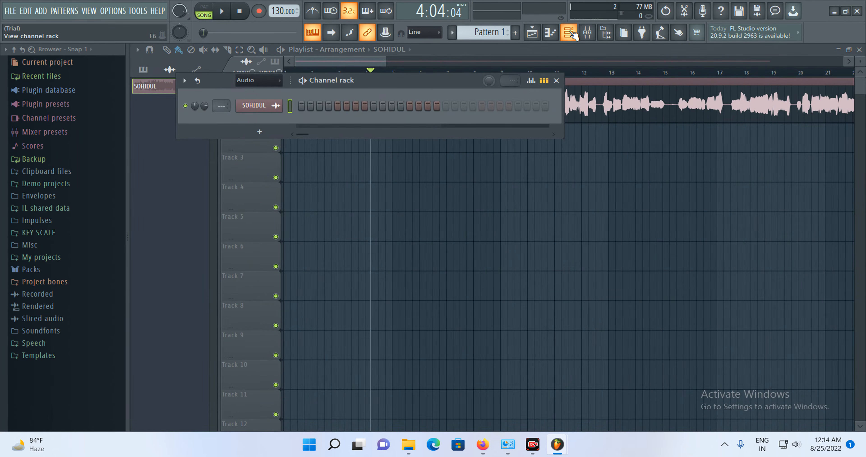
left_click(587, 32)
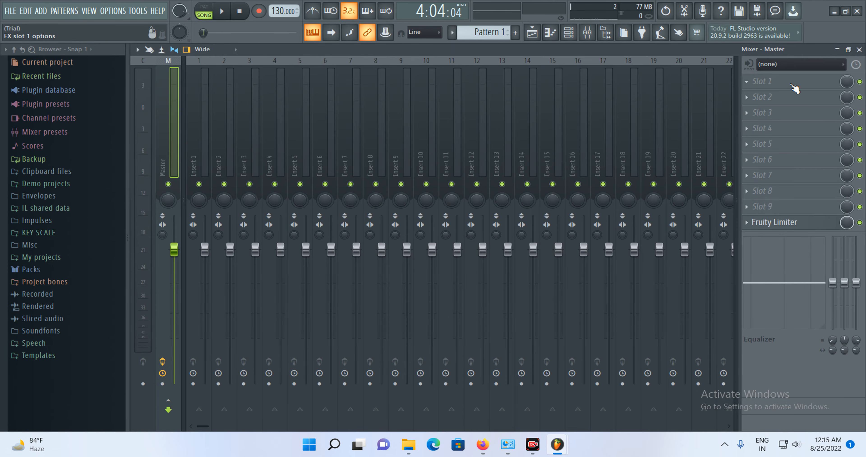
left_click(754, 86)
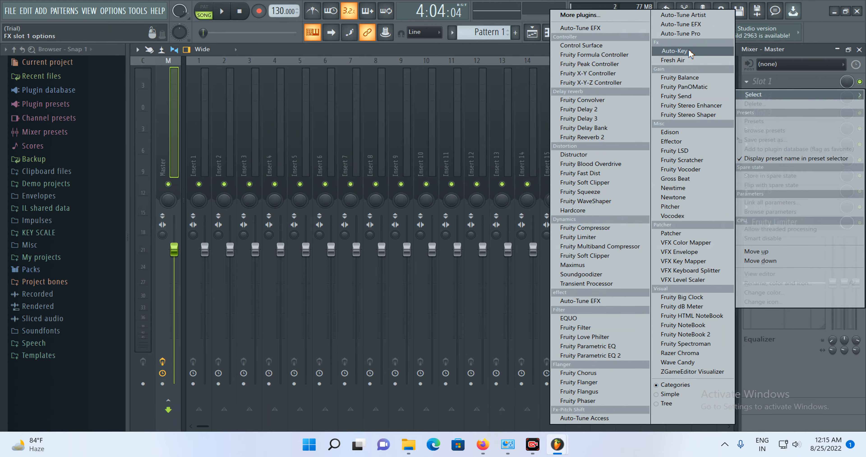
left_click(674, 51)
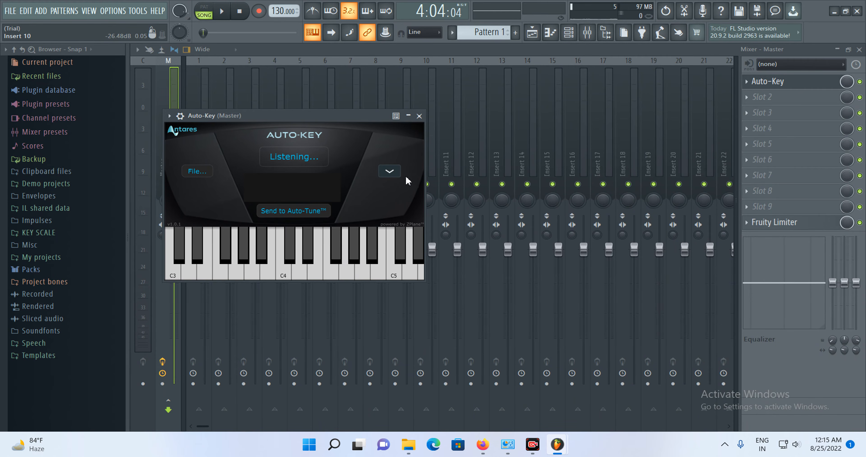
- Close the mixer and channel rack, and move the Auto-Key window beside the playlist clip
left_click(837, 50)
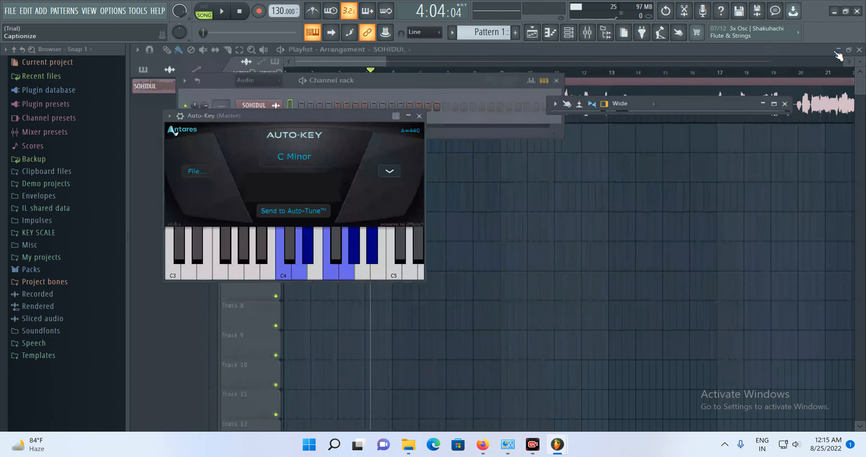
left_click_drag(322, 121, 662, 113)
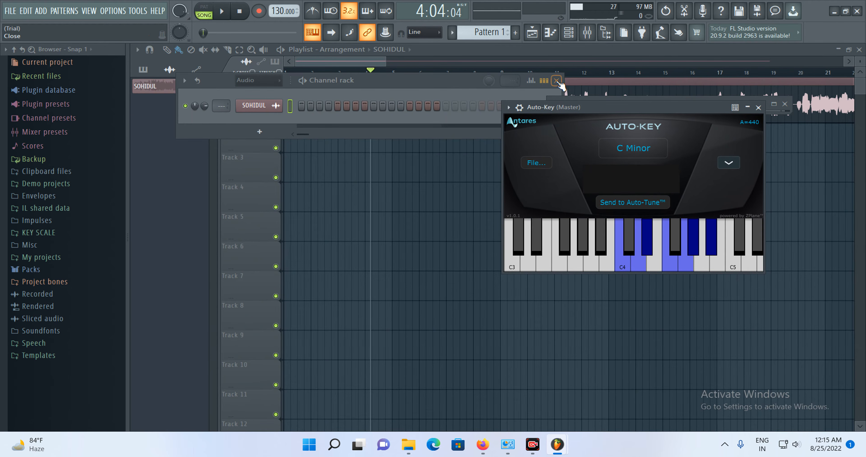
left_click(556, 80)
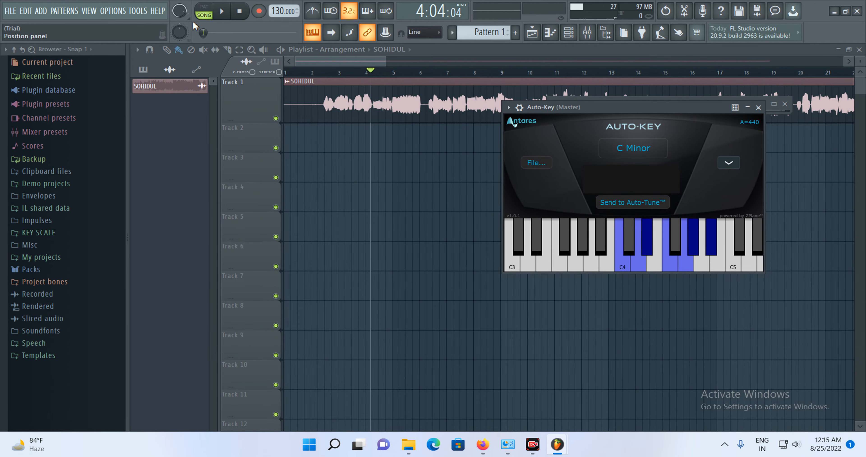
- Play the song so Auto-Key listens to the audio and detects its key
left_click(224, 14)
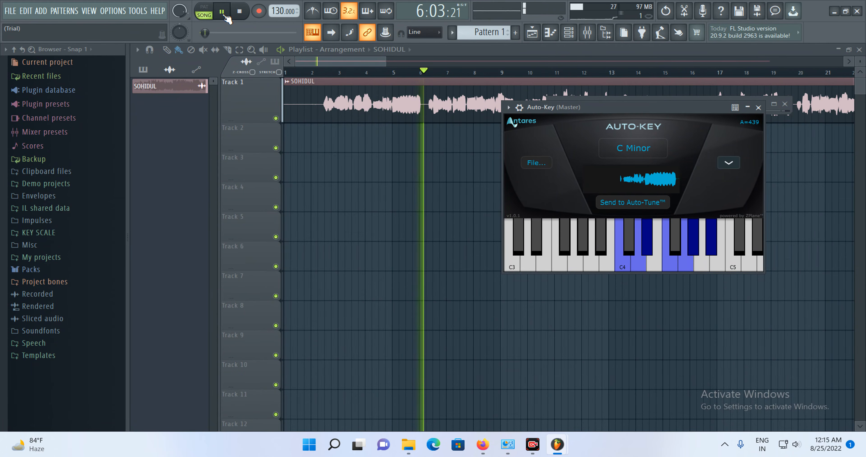
left_click(225, 16)
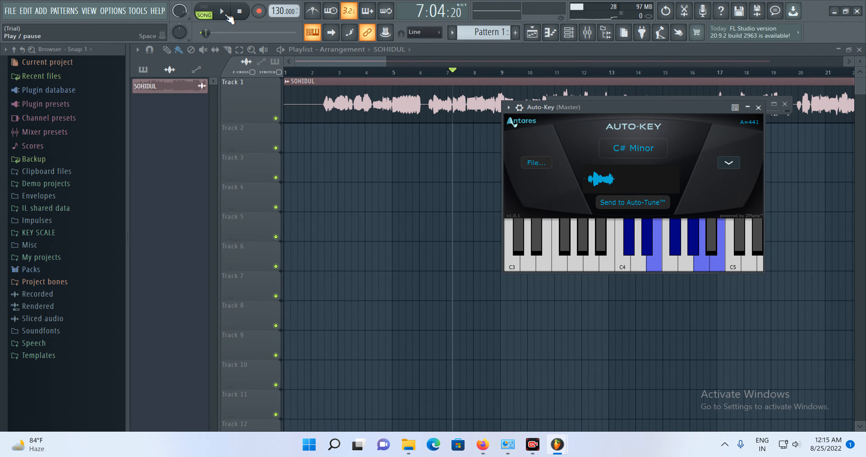
left_click(225, 12)
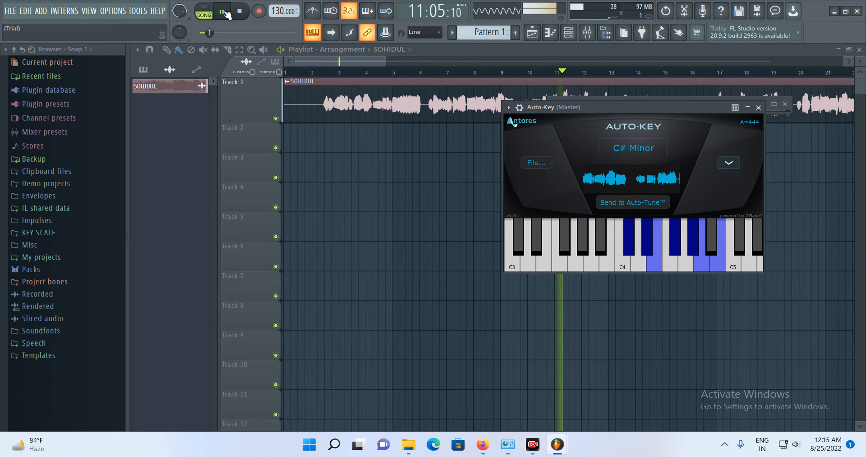
- Replay the song briefly to recheck the key shown by Auto-Key, then stop playback
left_click(224, 12)
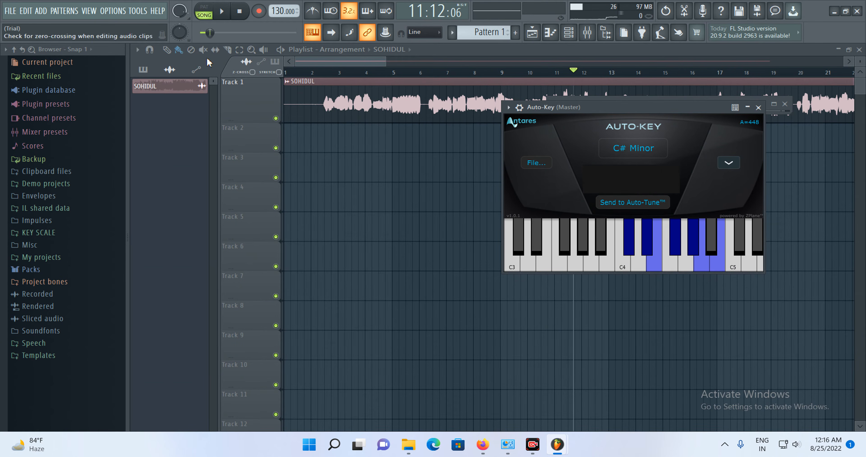
left_click(226, 12)
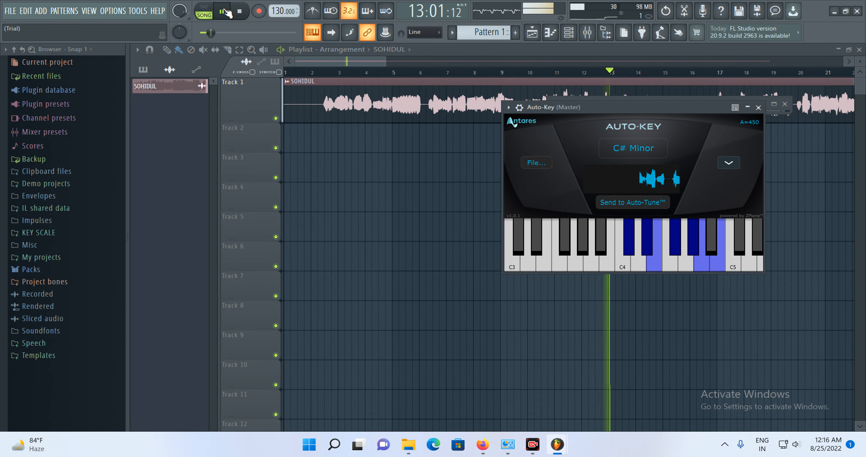
key("space")
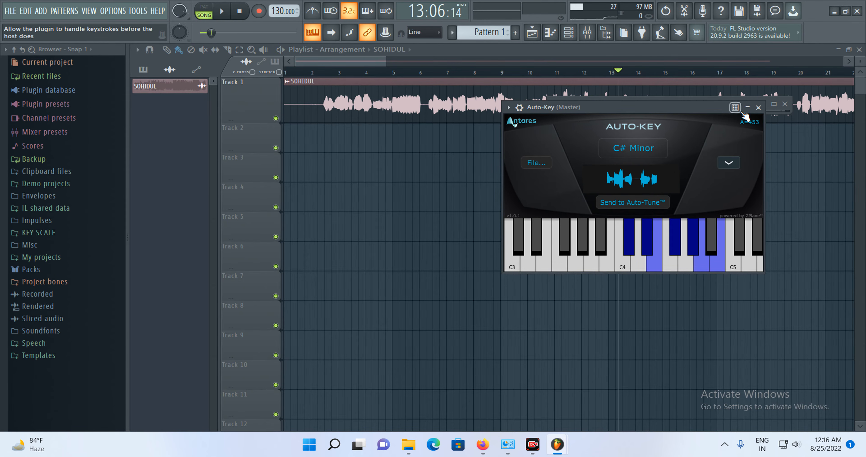
- Hide the Auto-Key window and load Auto-Tune EFX into the Master track's second effect slot
left_click(747, 107)
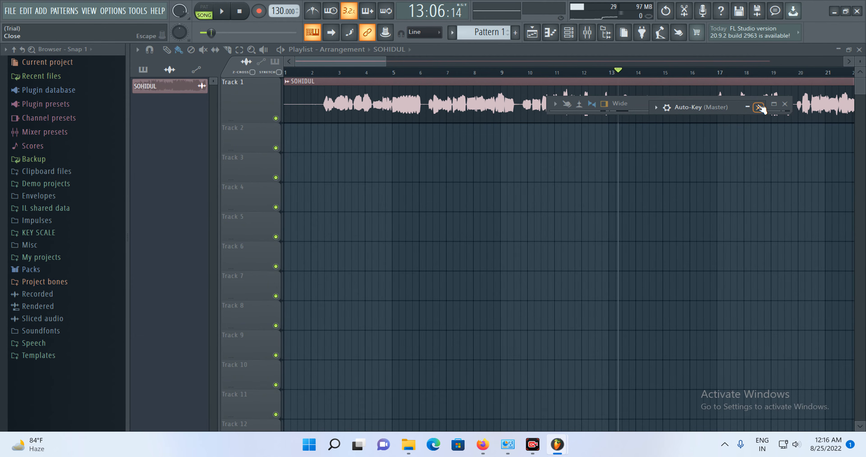
left_click(773, 104)
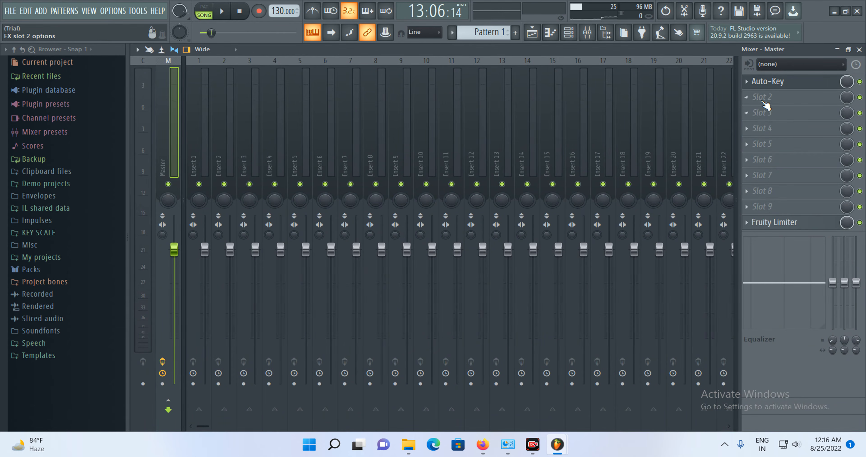
left_click(747, 98)
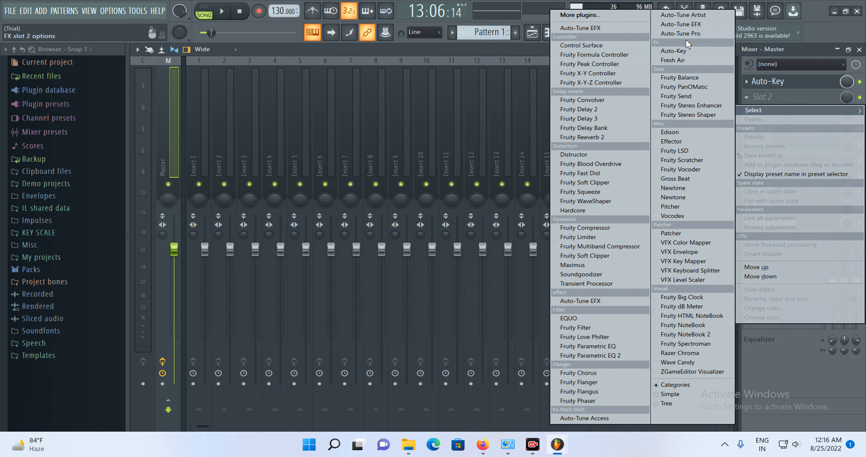
left_click(683, 24)
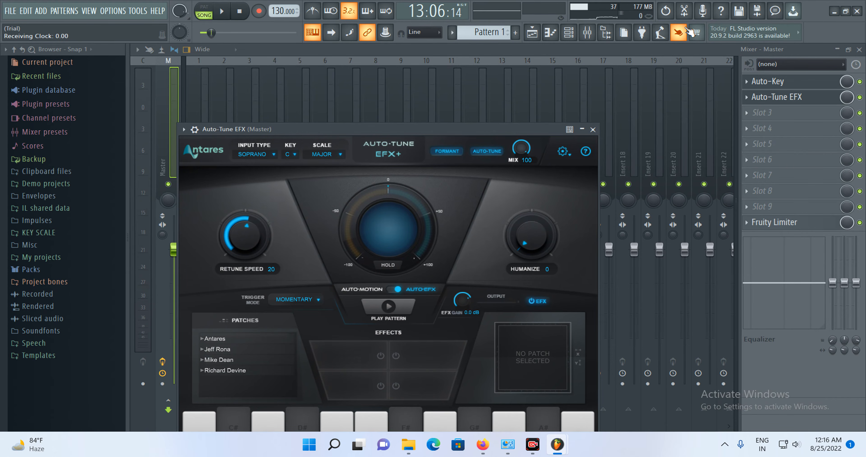
- Play the song and turn Auto-Tune EFX's retune speed down to 9
left_click(224, 13)
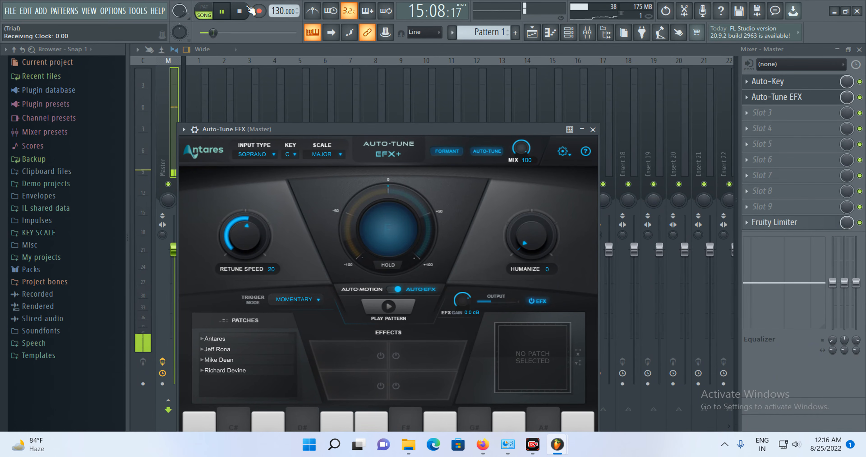
left_click(224, 12)
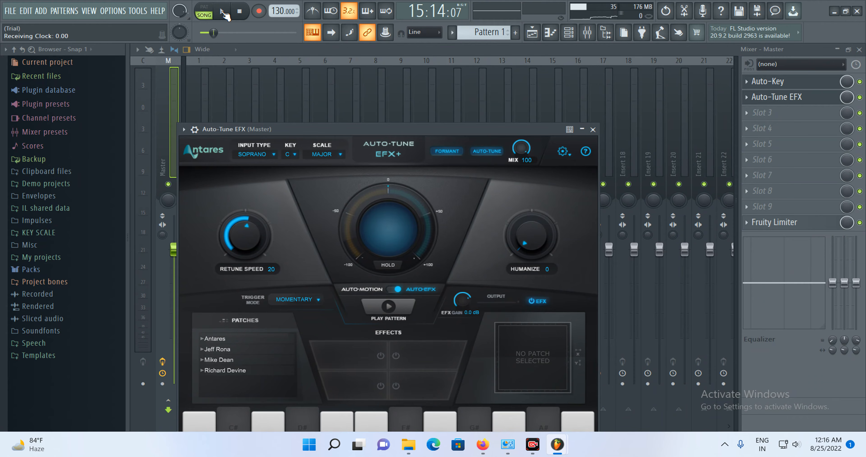
left_click(223, 12)
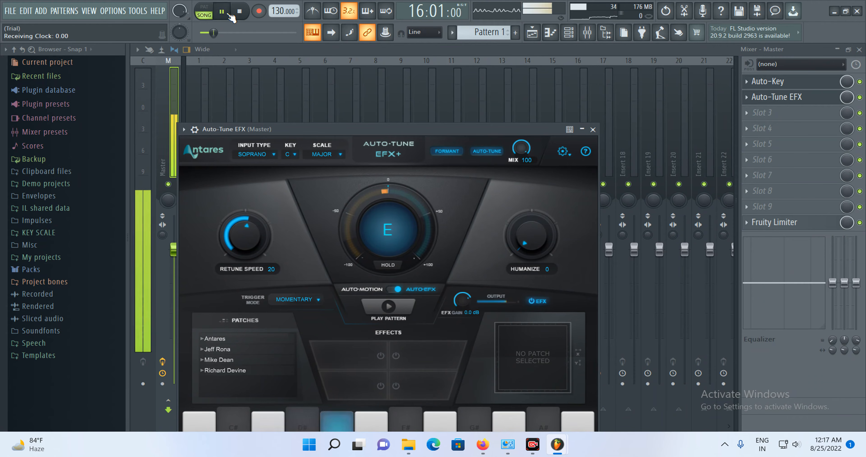
mouse_move(242, 225)
left_mouse_down()
mouse_move(245, 207)
mouse_move(249, 215)
left_mouse_up()
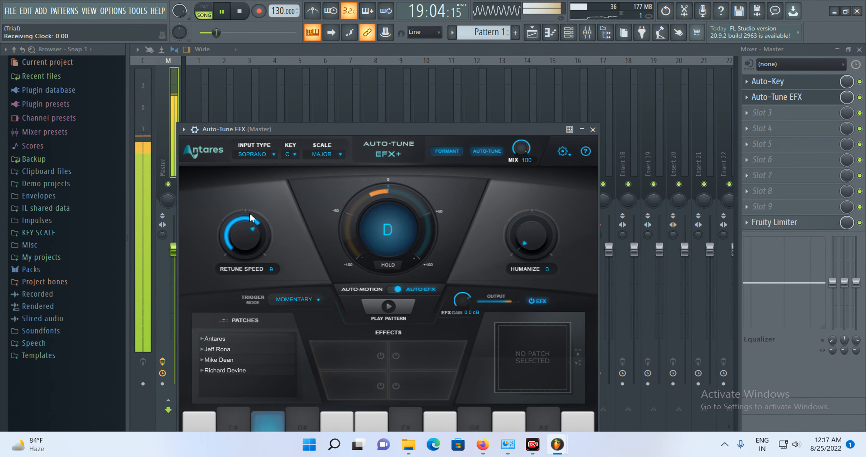
- Set Auto-Tune EFX's key to C
left_click(289, 156)
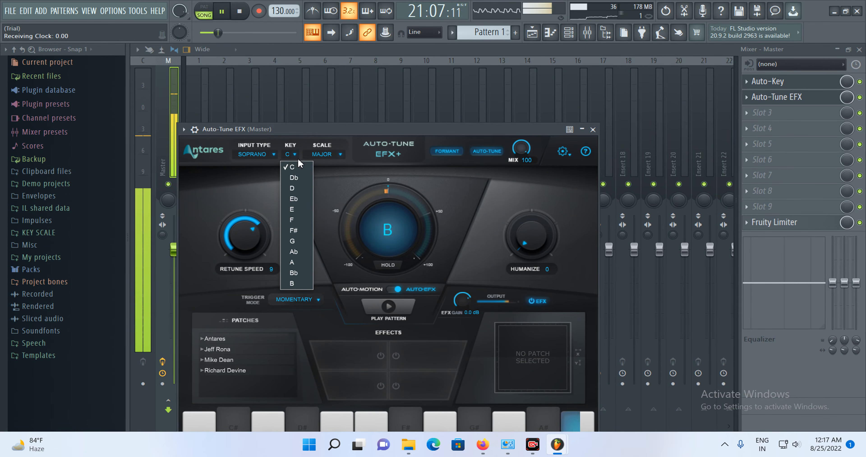
left_click(291, 167)
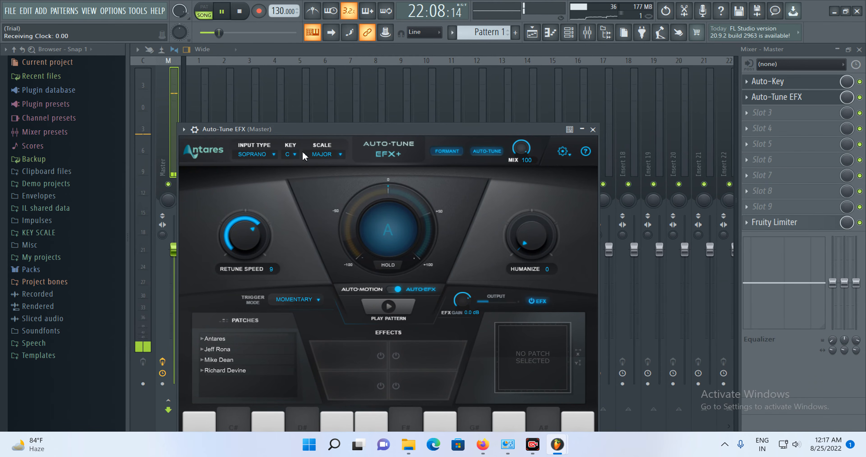
left_click(291, 156)
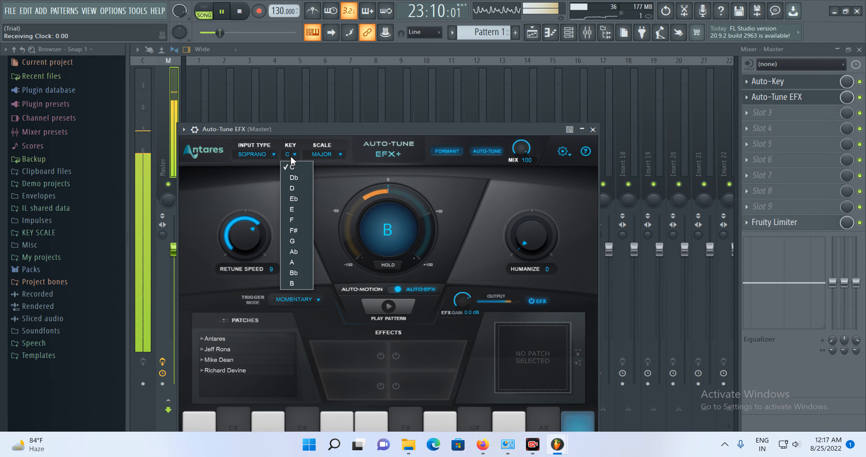
left_click(299, 168)
- Set Auto-Tune EFX's retune speed to 6 and restart playback
left_click(222, 12)
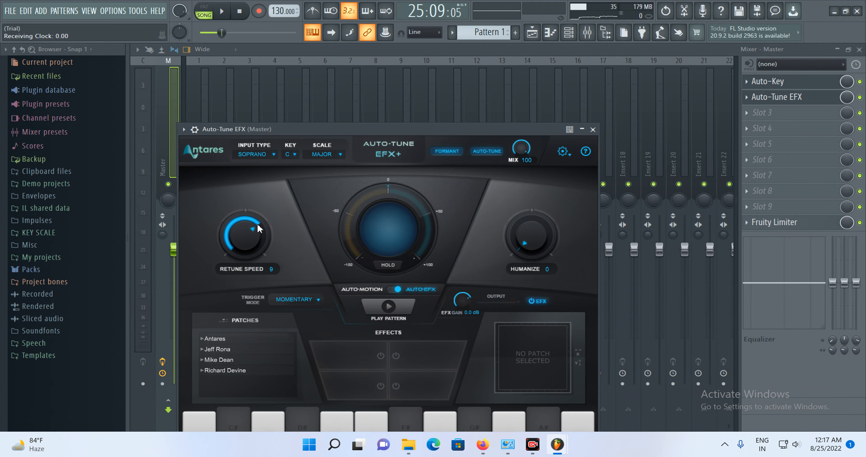
scroll(255, 216, "down", 1)
left_click(223, 12)
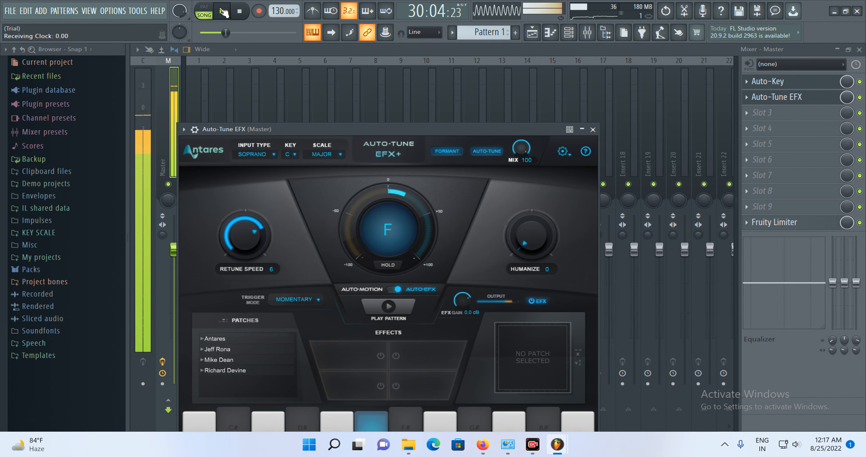
- Close the Auto-Tune EFX window, switch off its Master effect slot, and stop playback
left_click(860, 97)
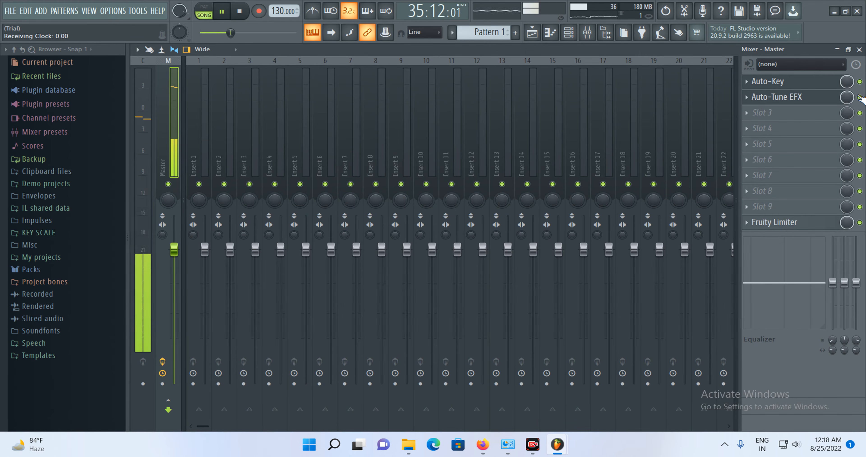
left_click(860, 98)
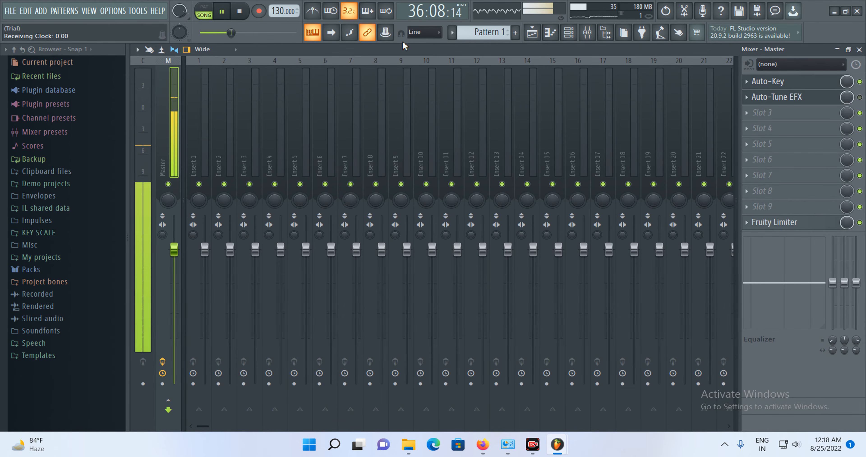
left_click(226, 8)
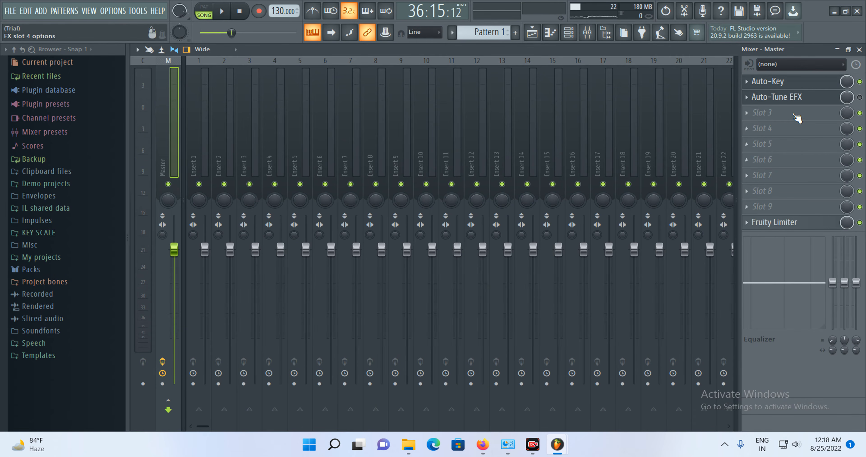
- Load Fruity Delay 3 into the Master track's third effect slot and audition it briefly
left_click(758, 116)
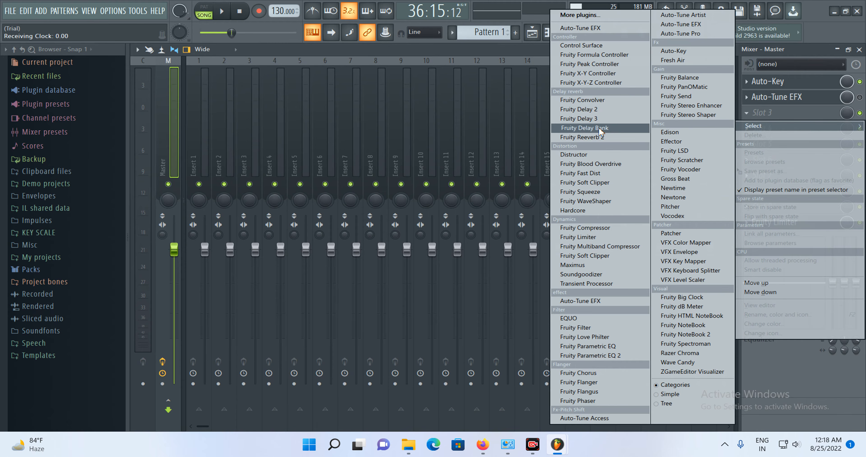
left_click(599, 119)
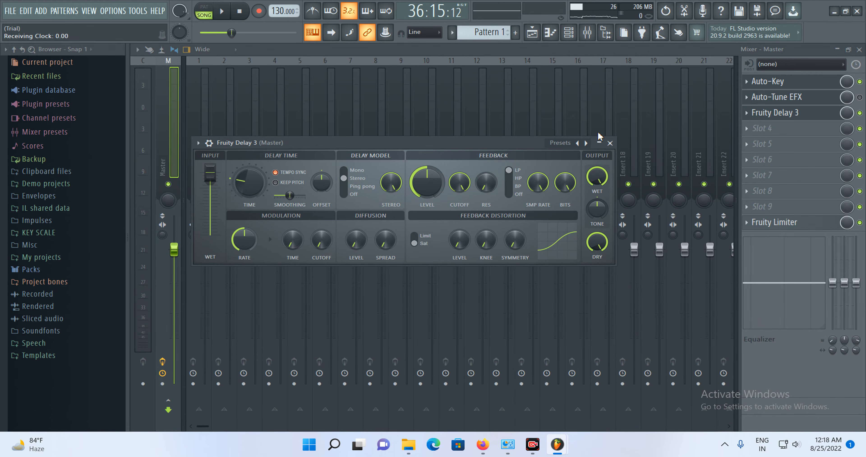
left_click(222, 17)
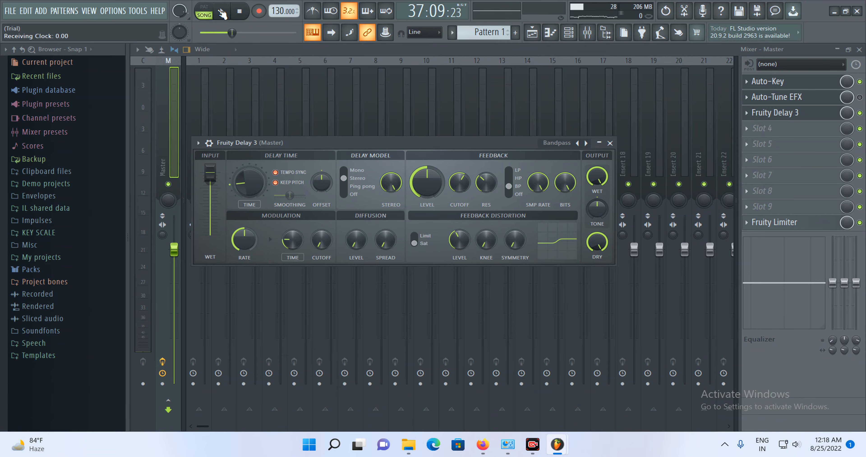
left_click(222, 13)
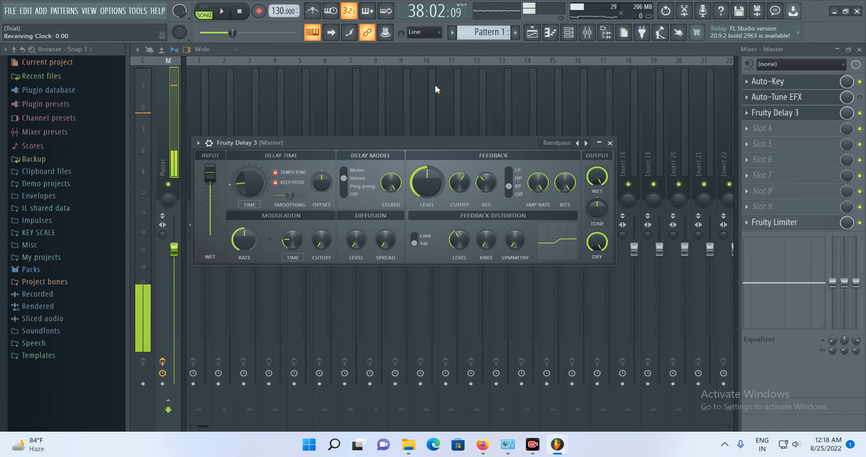
- Step through Fruity Delay 3 presets from Chorus and Diffused to Mono while the song plays
left_click(586, 143)
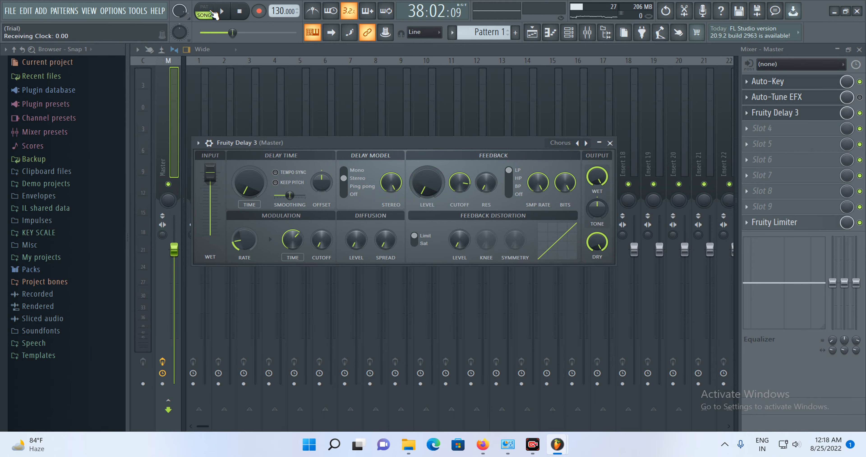
left_click(223, 13)
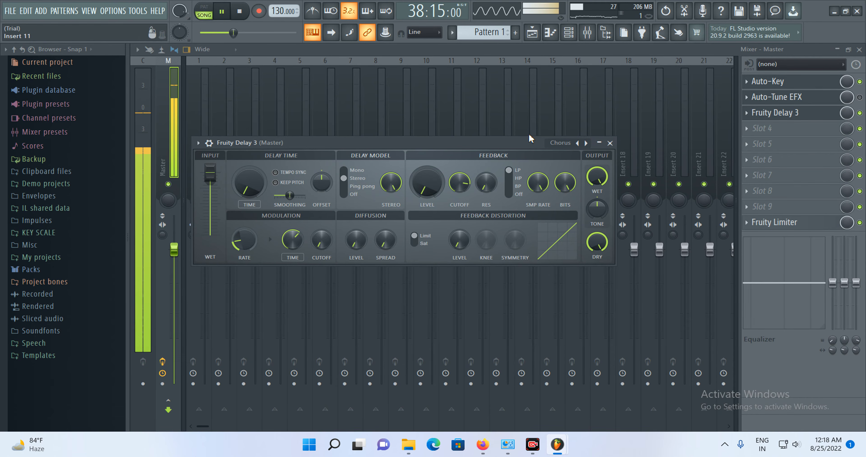
left_click(587, 143)
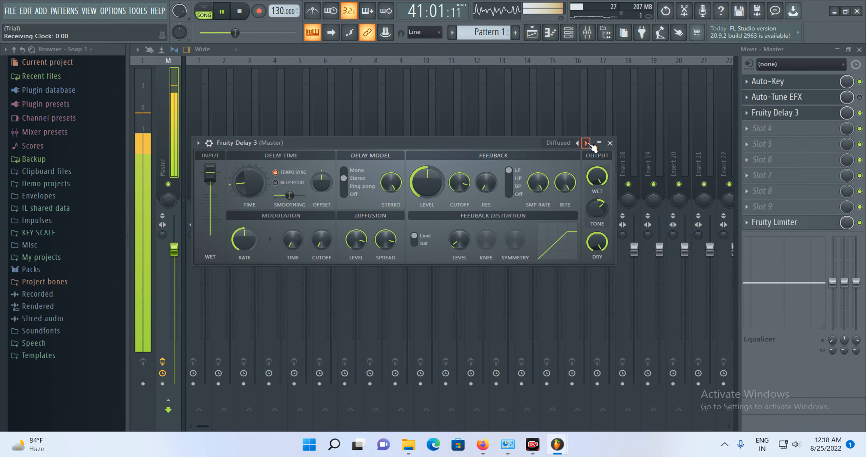
left_click(586, 143)
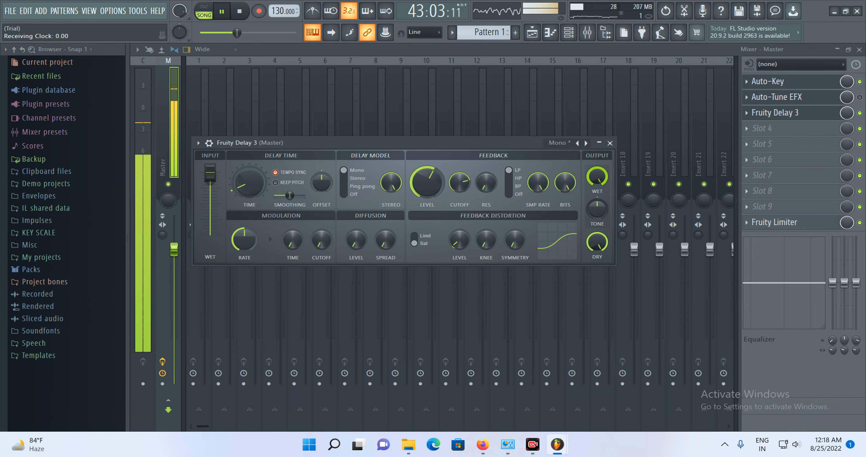
- Lower Fruity Delay 3's input wet fader and output wet knob, then minimize its window
left_click_drag(211, 173, 210, 203)
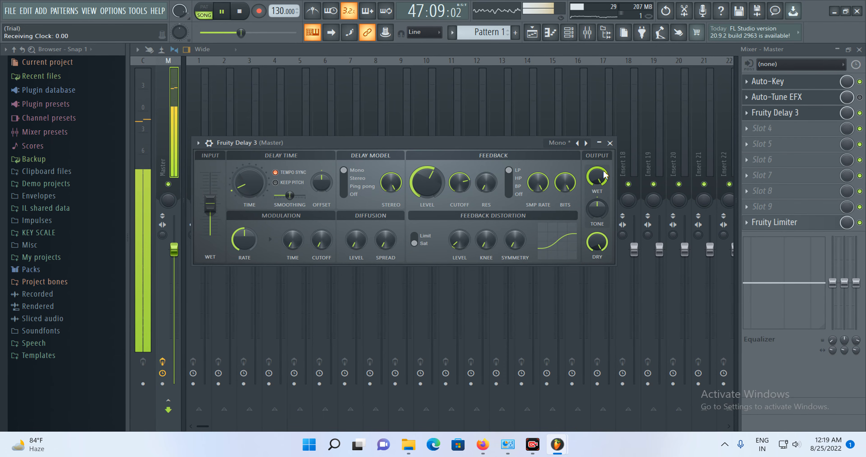
left_click_drag(597, 176, 597, 202)
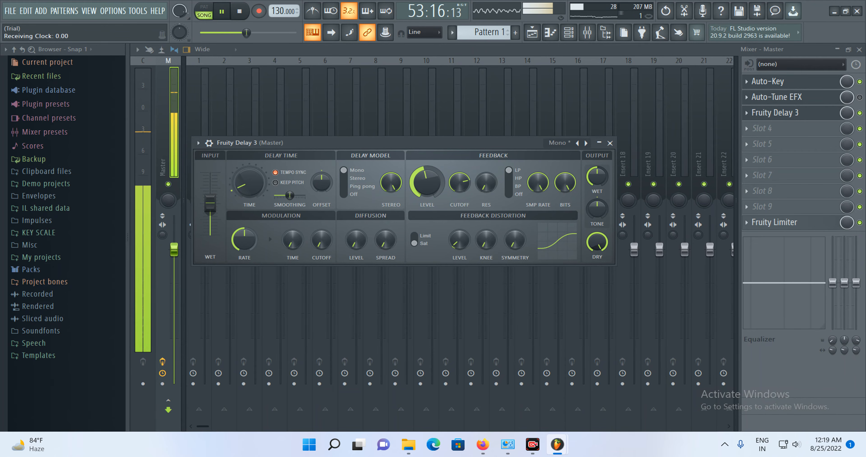
left_click(599, 142)
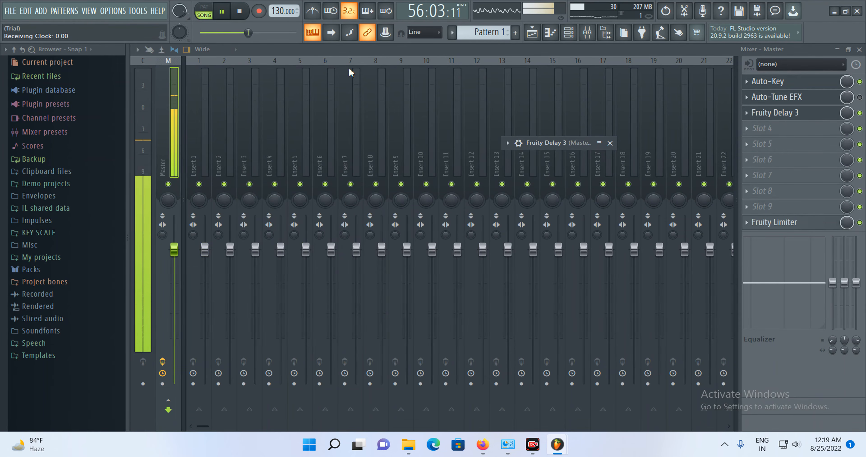
left_click(760, 130)
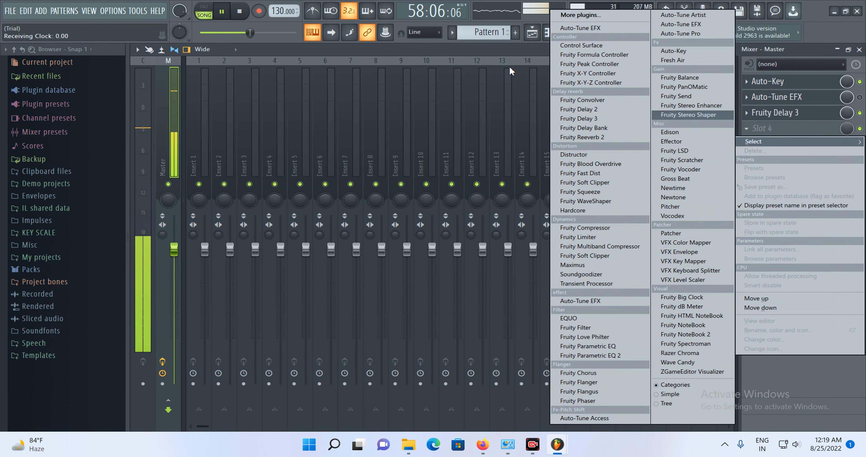
left_click(224, 12)
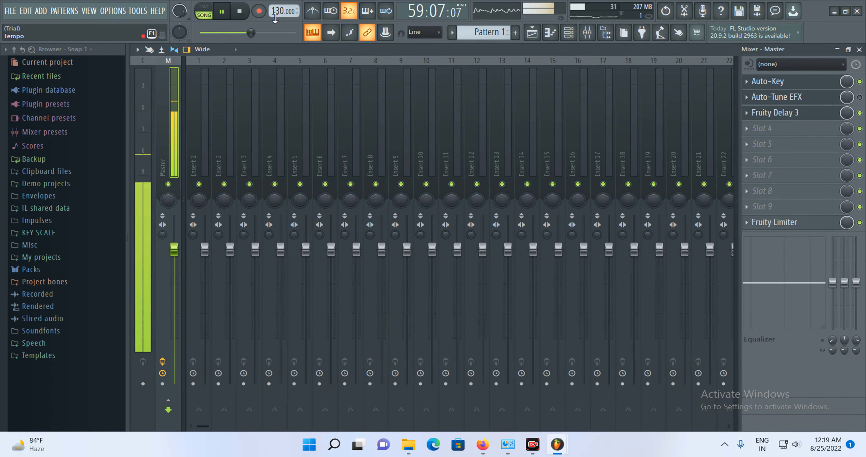
key("space")
- Load Fruity Delay 2 into the Master track's fourth effect slot and play the song
left_click(783, 129)
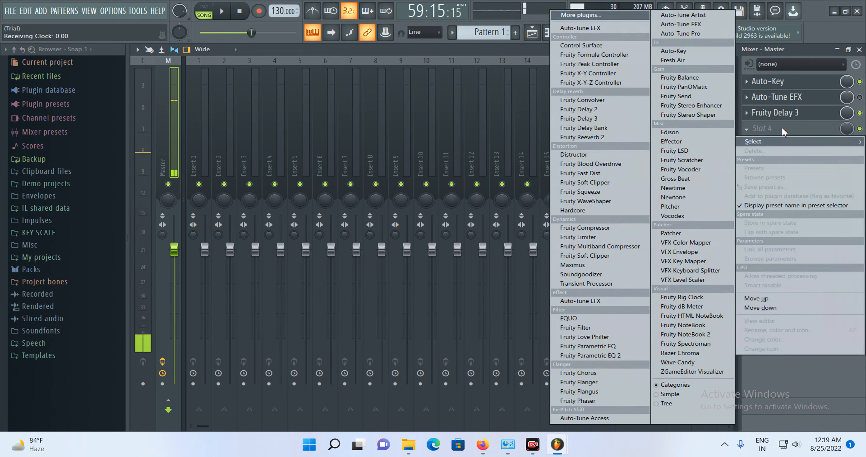
left_click(599, 111)
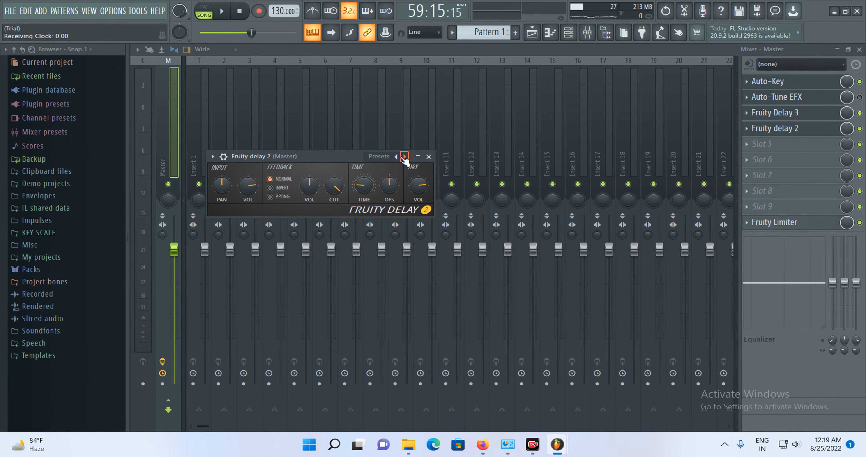
left_click(219, 9)
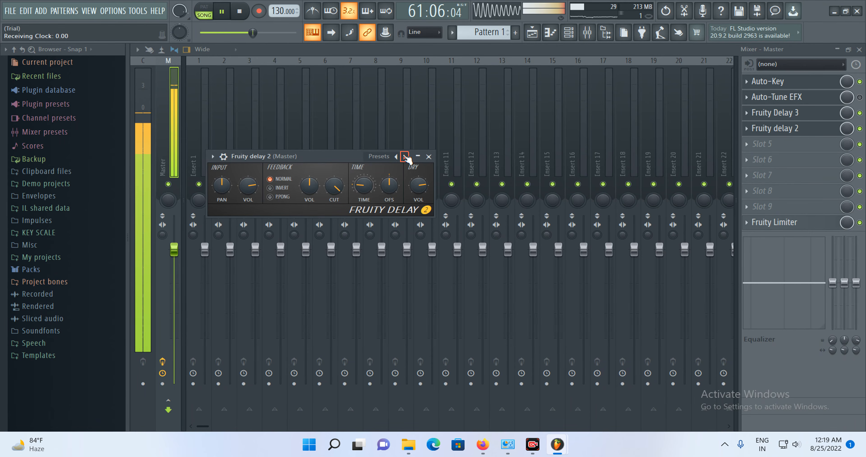
- Step through Fruity Delay 2 presets until Widen is selected and nudge its dry volume knob
left_click(404, 156)
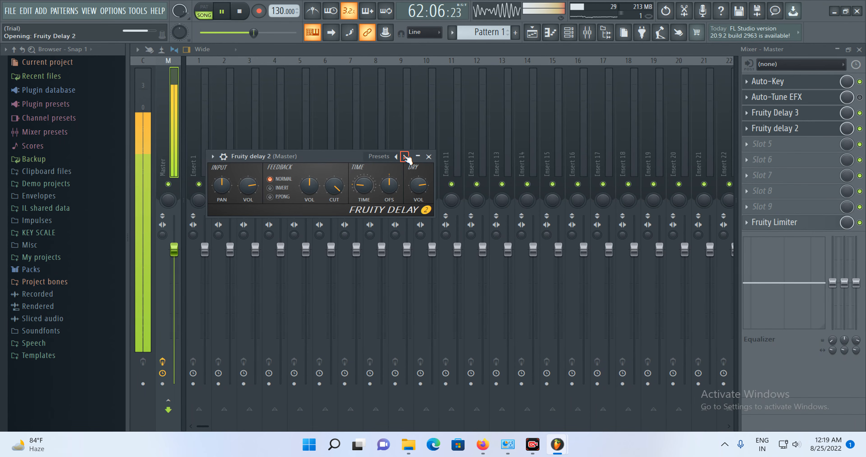
left_click(405, 157)
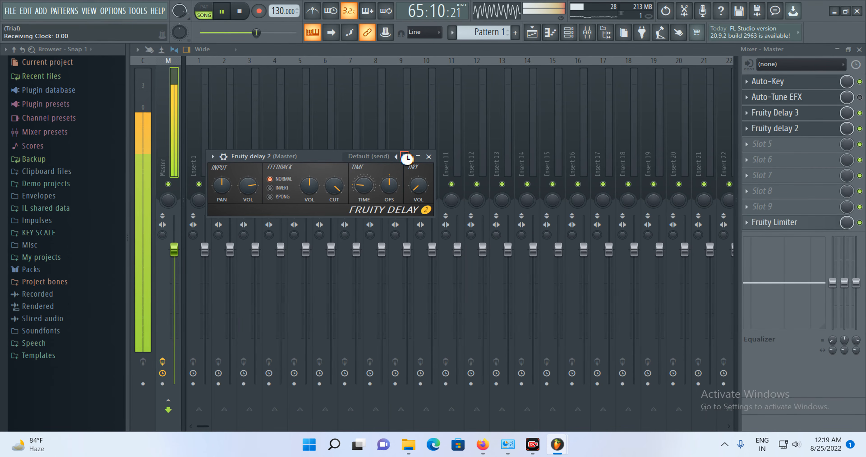
left_click(405, 156)
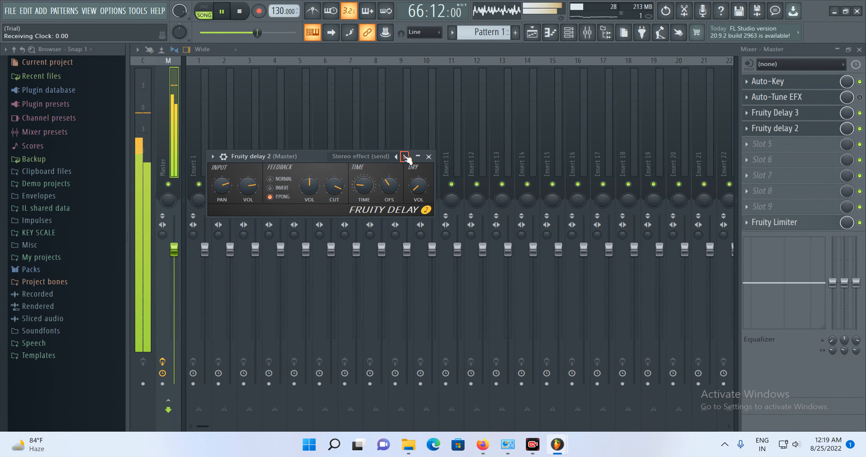
left_click(405, 156)
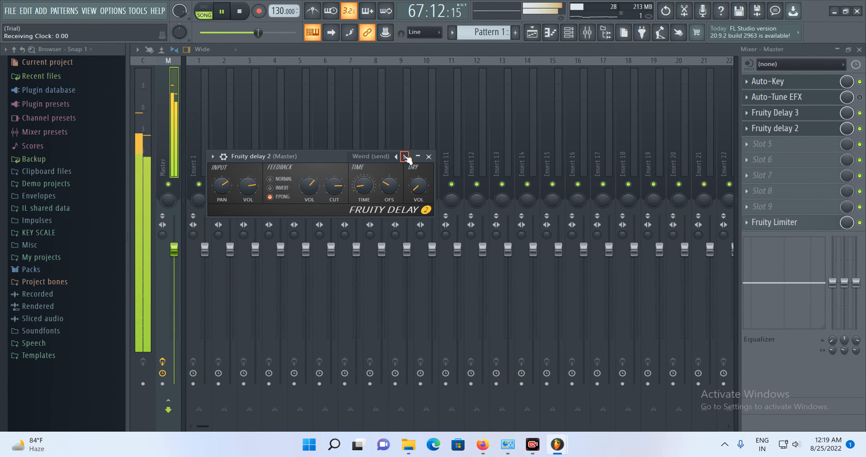
left_click(405, 156)
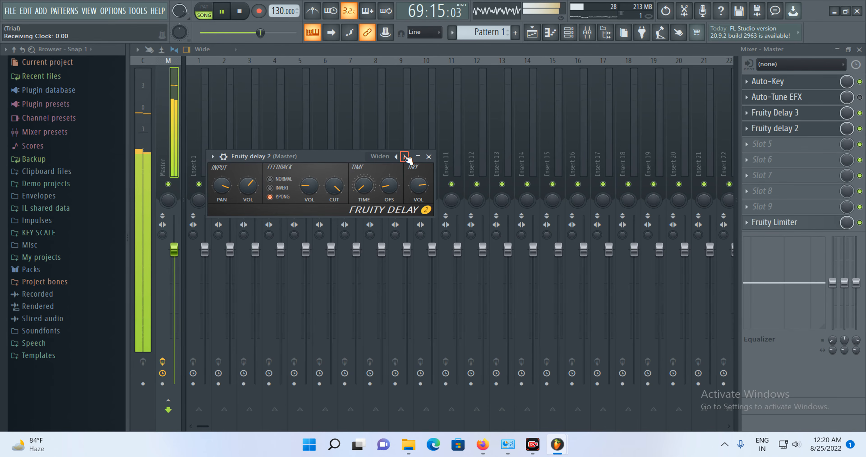
left_click(405, 157)
left_click(405, 157)
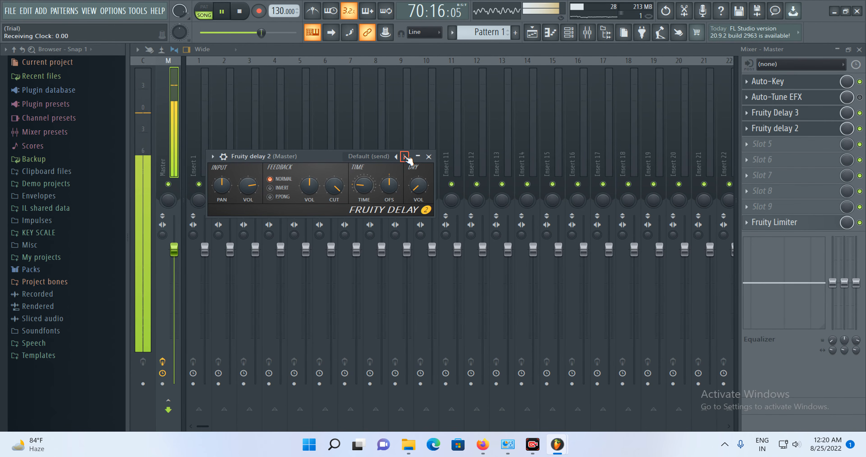
left_click(405, 157)
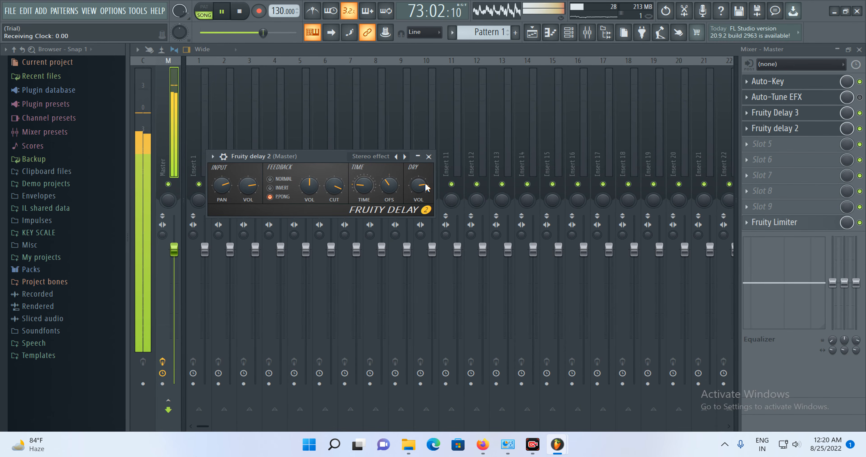
left_click(404, 156)
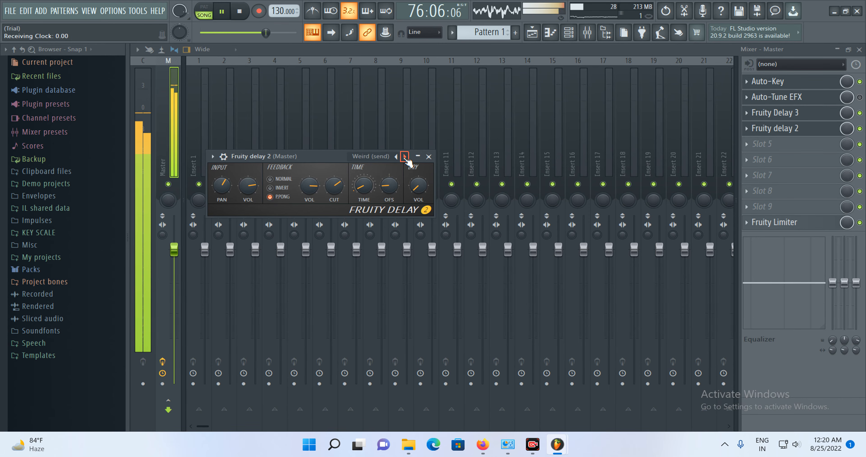
left_click(405, 156)
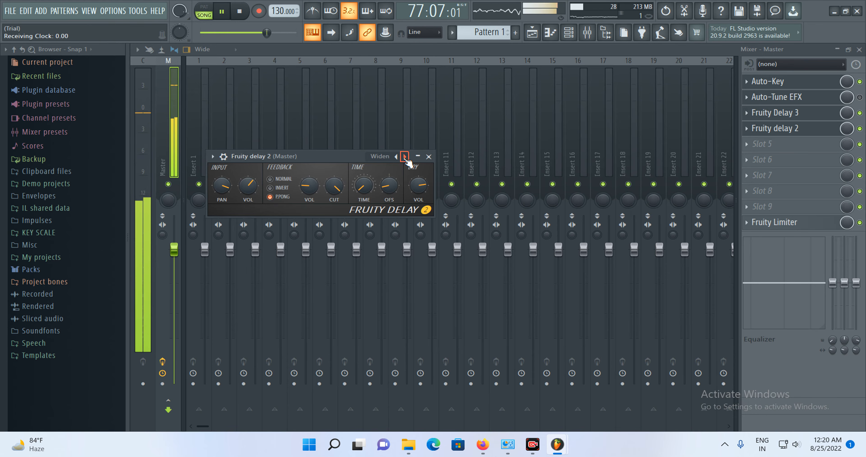
mouse_move(417, 184)
left_mouse_down()
mouse_move(418, 208)
mouse_move(418, 162)
mouse_move(419, 188)
left_mouse_up()
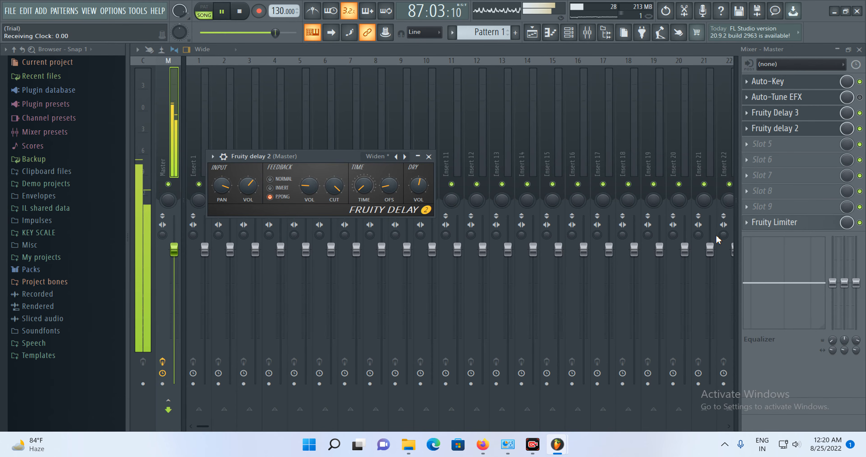
- Load Fruity Reeverb 2 into the Master track's fifth effect slot, select its Cathedral preset and close it
left_click(767, 141)
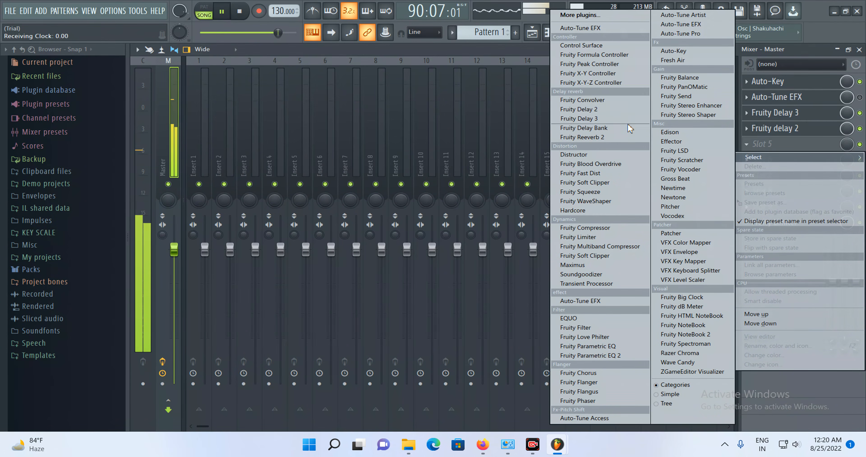
left_click(621, 142)
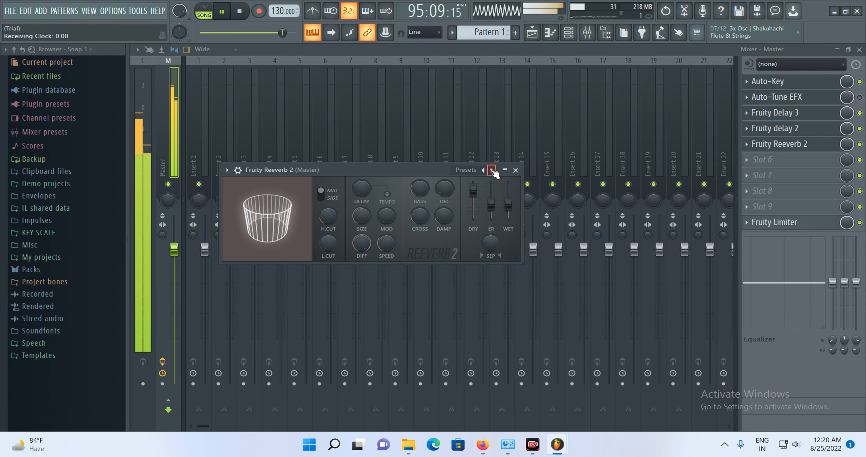
left_click(492, 170)
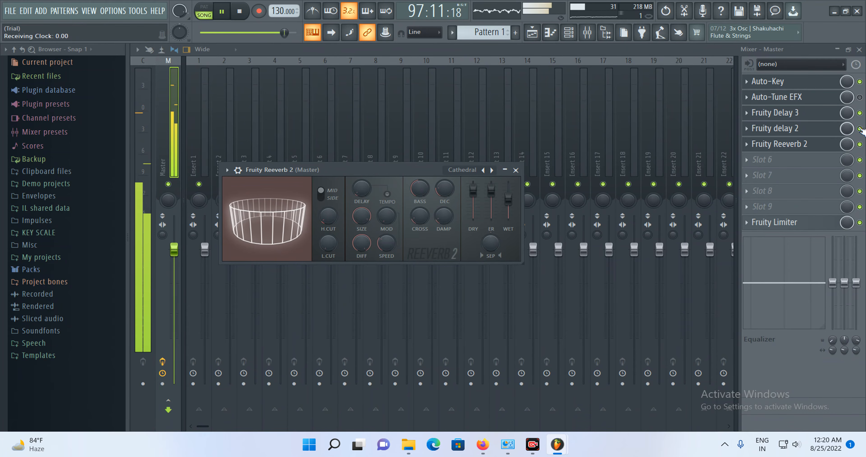
key("Escape")
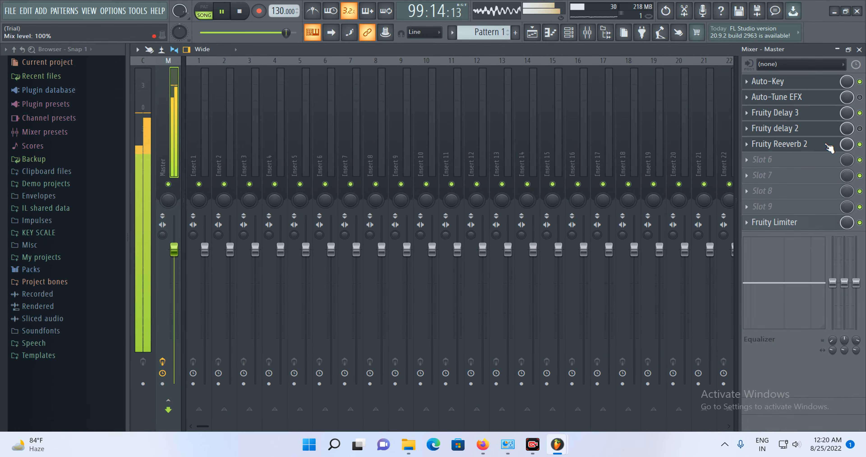
- Switch Fruity Reeverb 2 to its Default preset and toggle the Fruity Delay 3 slot's on/off switch
left_click(799, 148)
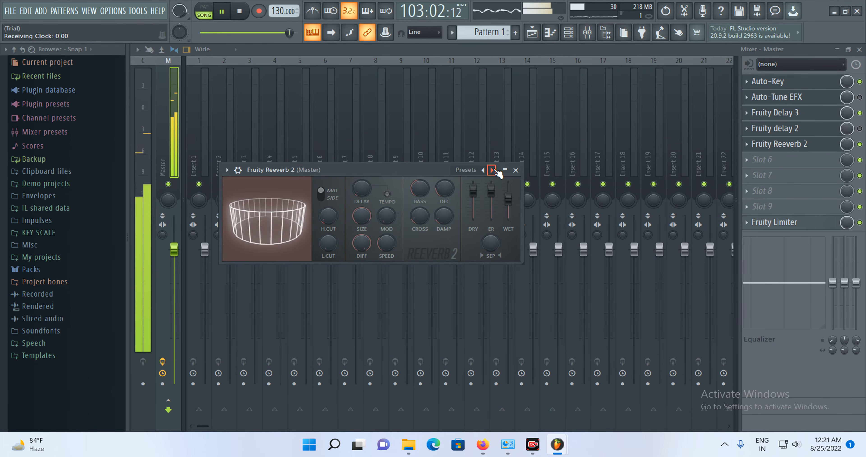
left_click(492, 170)
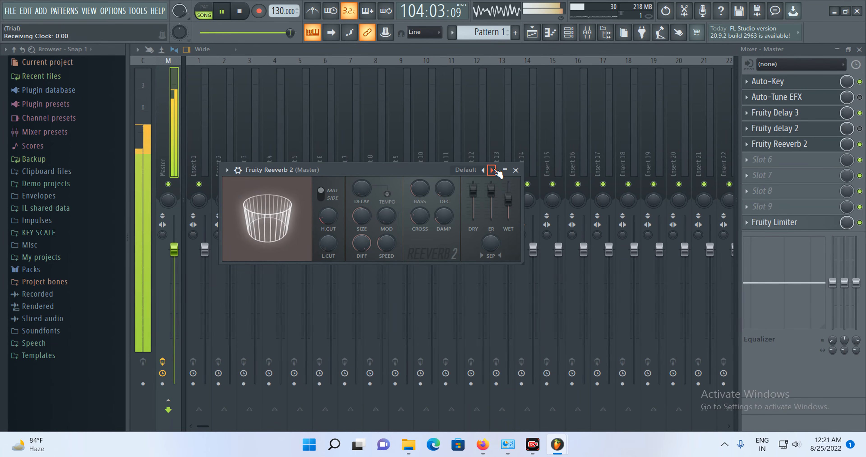
left_click(860, 113)
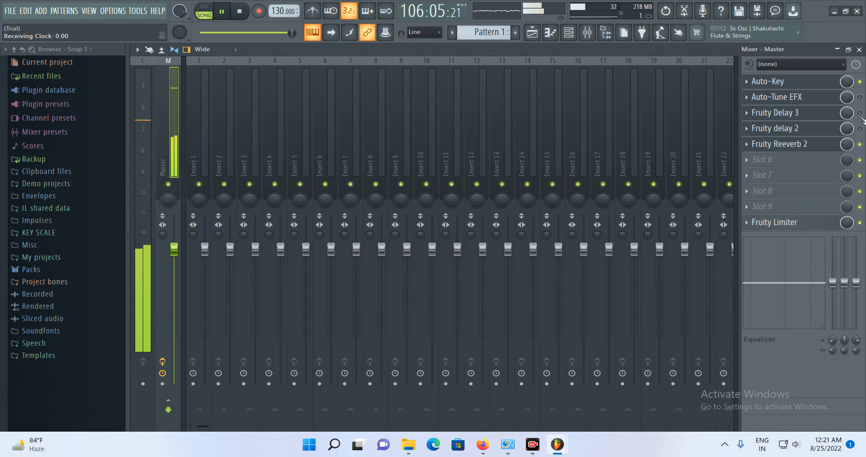
- Restart the song from the beginning and adjust Fruity Reeverb 2's wet fader
left_click(793, 145)
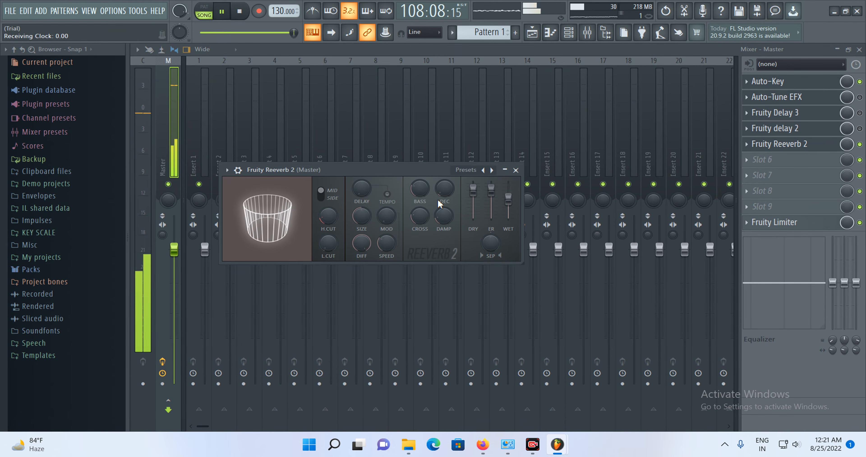
left_click(240, 13)
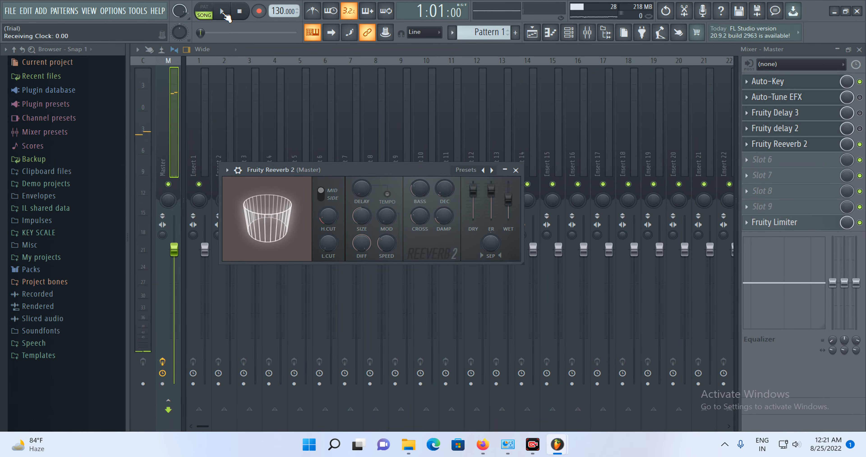
left_click(225, 13)
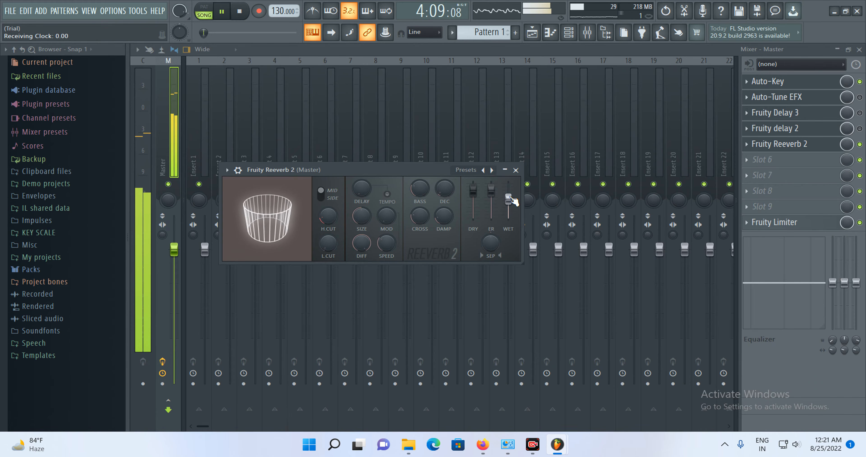
mouse_move(509, 198)
left_mouse_down()
mouse_move(509, 182)
mouse_move(509, 198)
left_mouse_up()
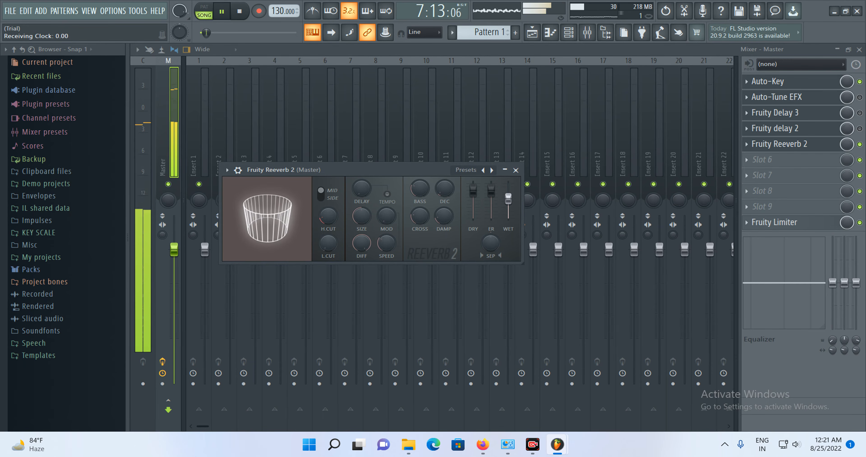
- Toggle the on/off switches of the Auto-Tune EFX and Fruity delay 2 effect slots
left_click(860, 97)
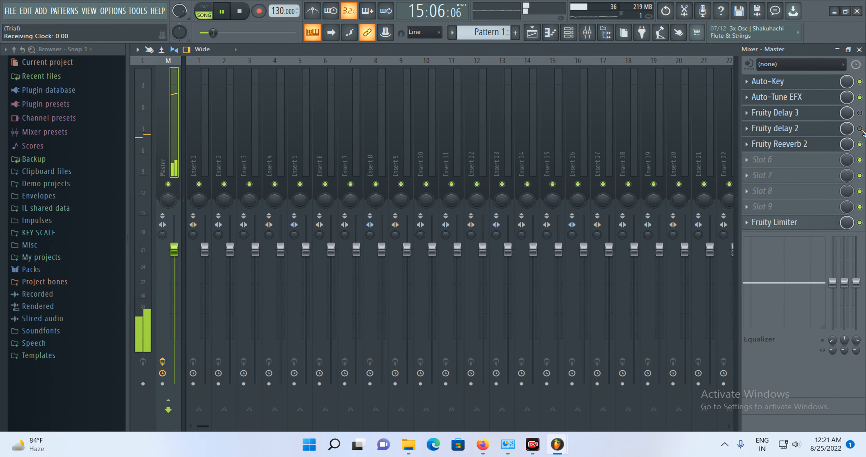
left_click(859, 129)
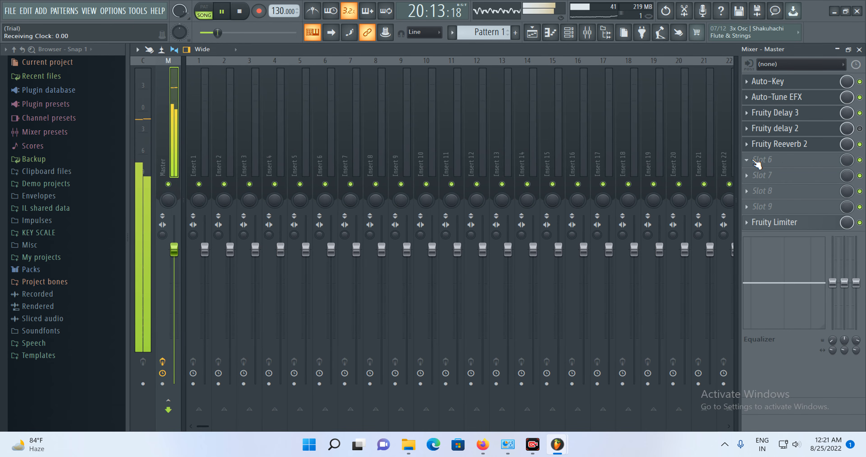
- Load Fresh Air into the Master track's sixth effect slot and set High Air to 22 and Mid Air to 26
left_click(749, 161)
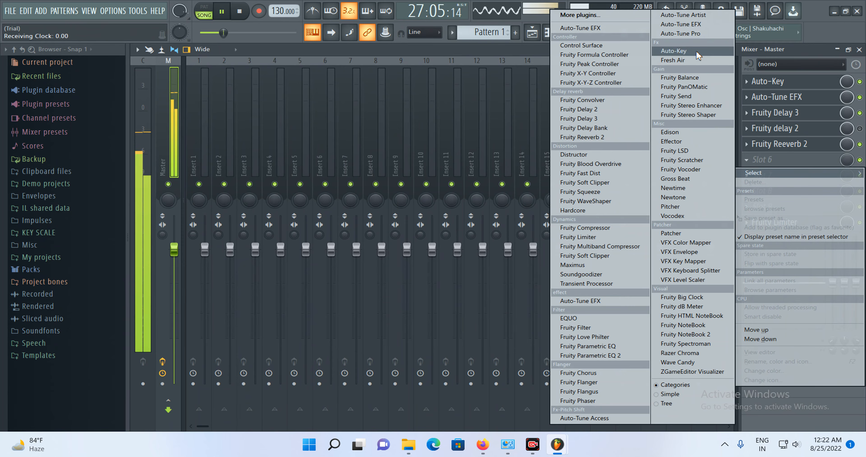
left_click(692, 62)
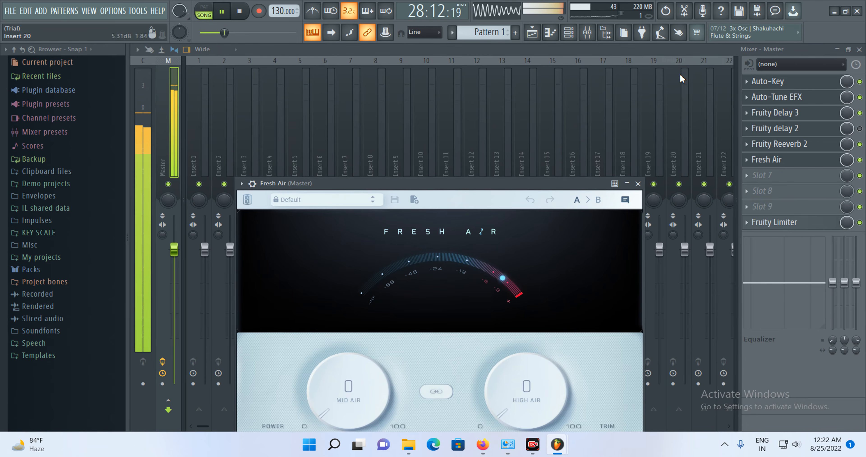
left_click_drag(537, 366, 512, 318)
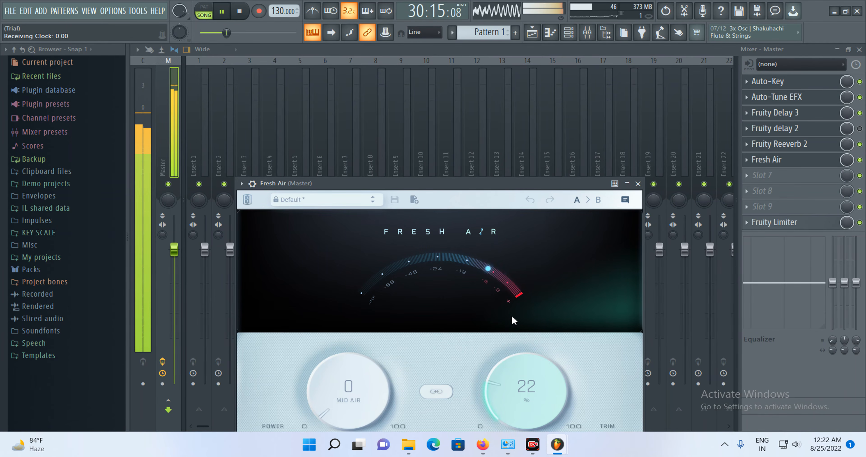
left_click_drag(348, 373, 353, 325)
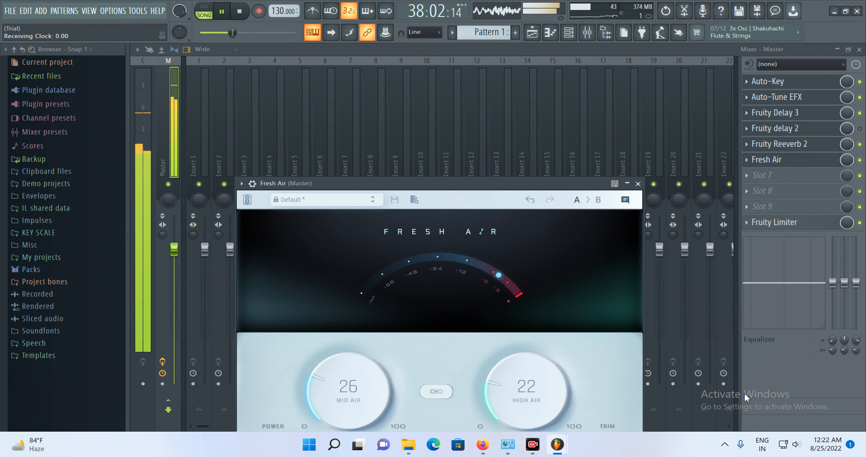
- Toggle the Fruity delay 2 slot off and back on to compare the sound
left_click(861, 129)
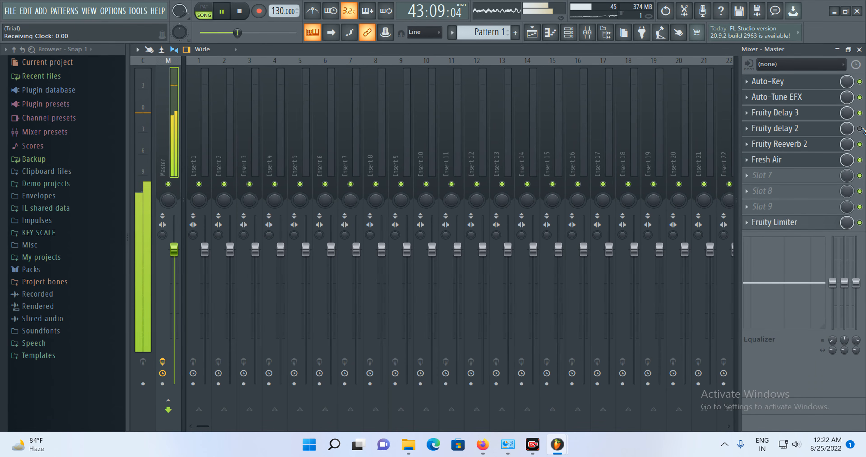
left_click(861, 129)
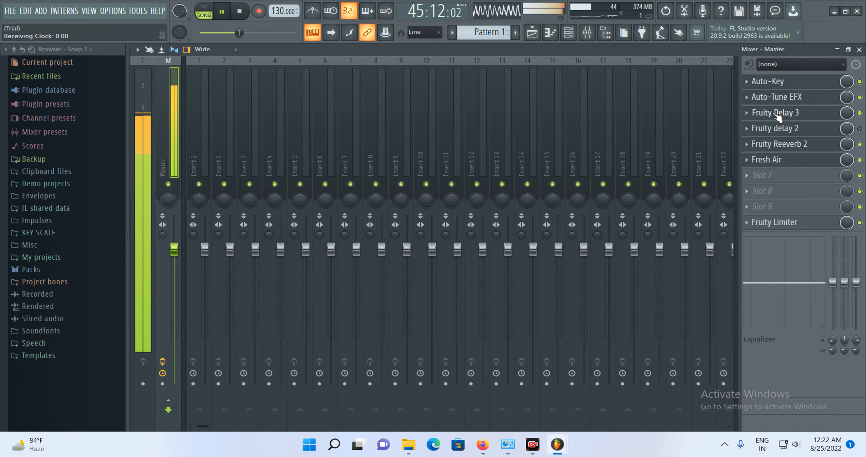
- Step Fruity Reeverb 2's presets forward to Cathedral and close its window
left_click(780, 144)
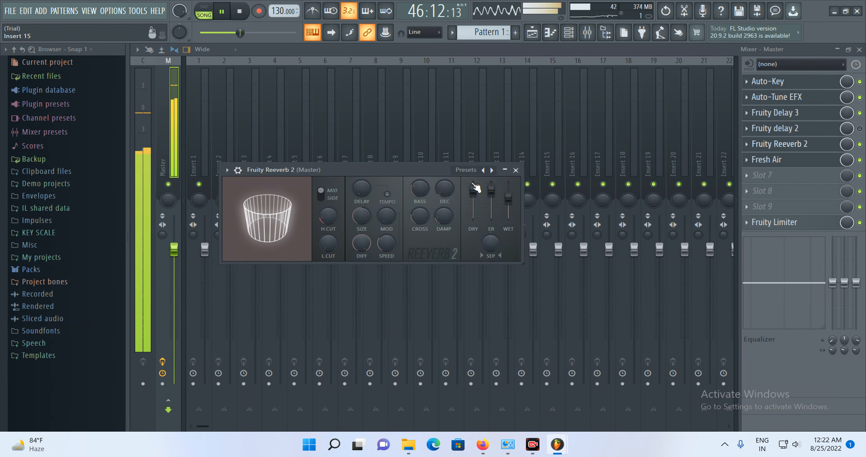
left_click(492, 170)
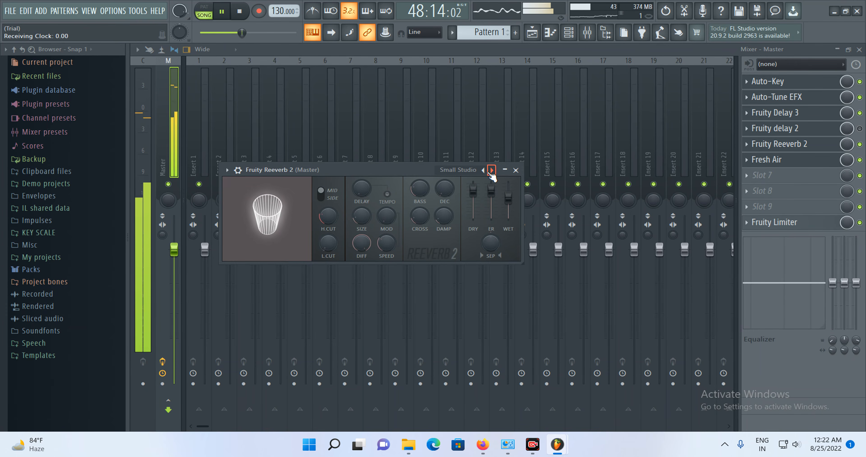
left_click(491, 170)
left_click(491, 170)
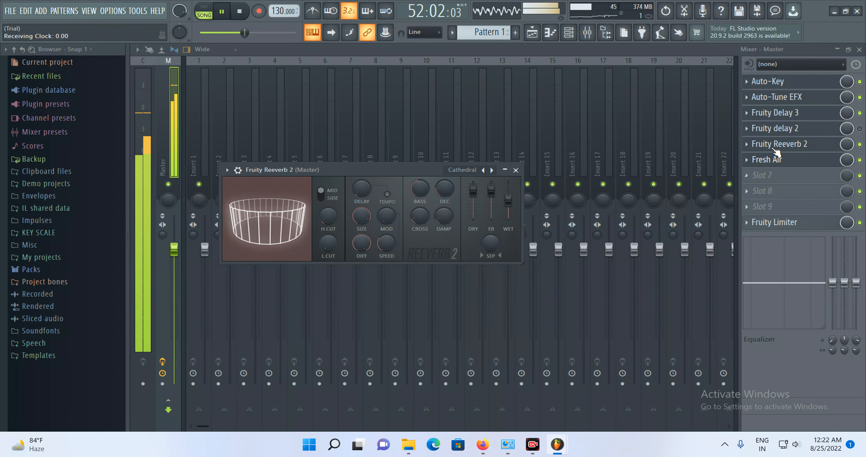
left_click(779, 130)
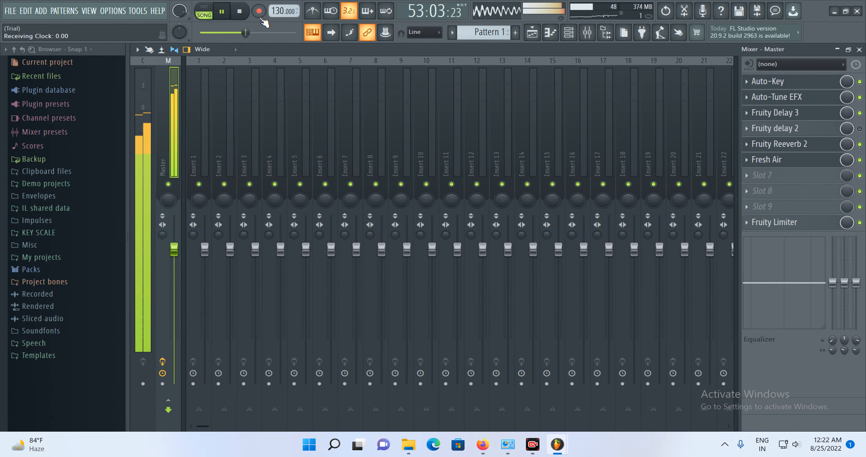
- Stop song playback
left_click(227, 12)
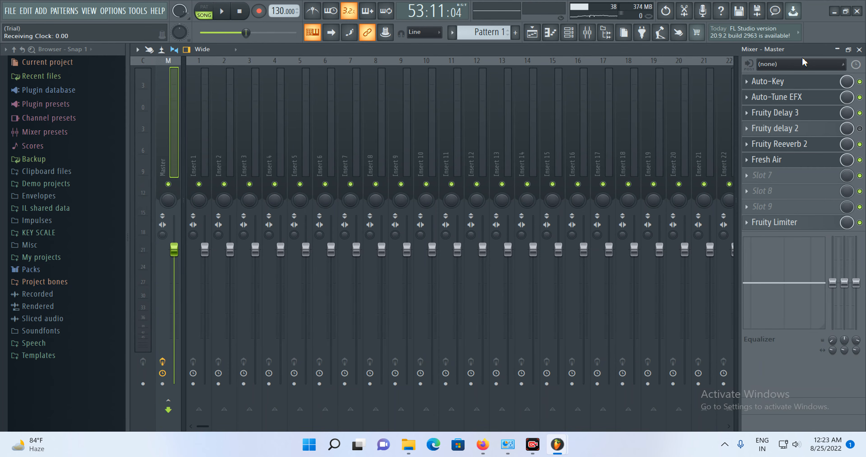
left_click(803, 85)
left_click(758, 107)
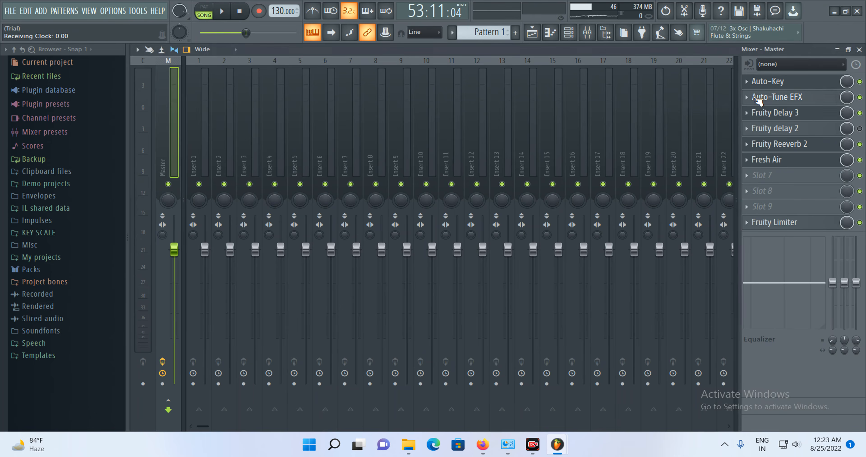
- Open the Auto-Tune EFX and Fruity Delay 3 plugin windows on the Master track to review them
left_click(757, 99)
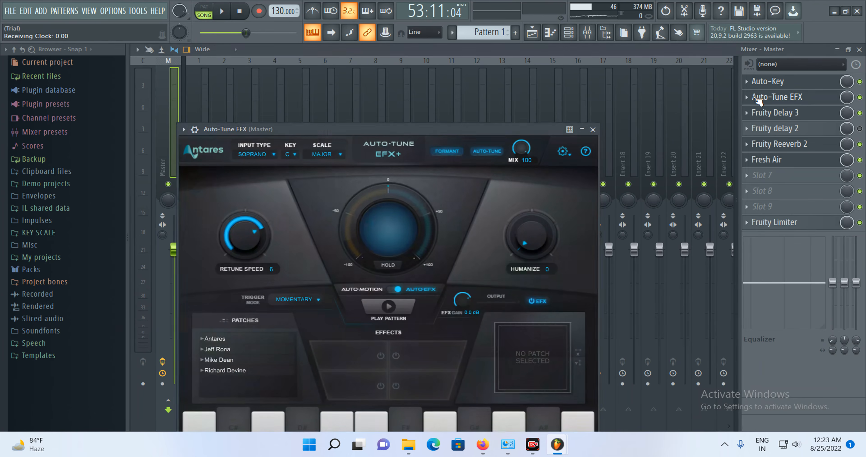
left_click(758, 116)
left_click(758, 116)
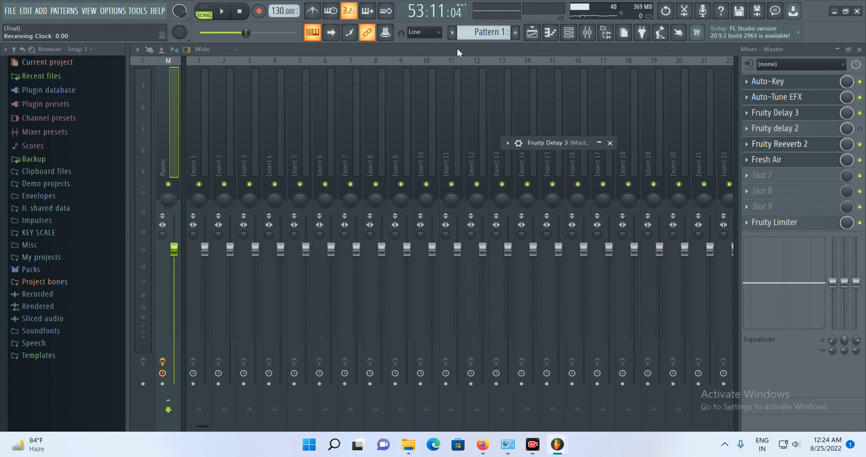
- Play the song while switching the Master effect slots off and back on to compare, then stop playback
left_click(222, 11)
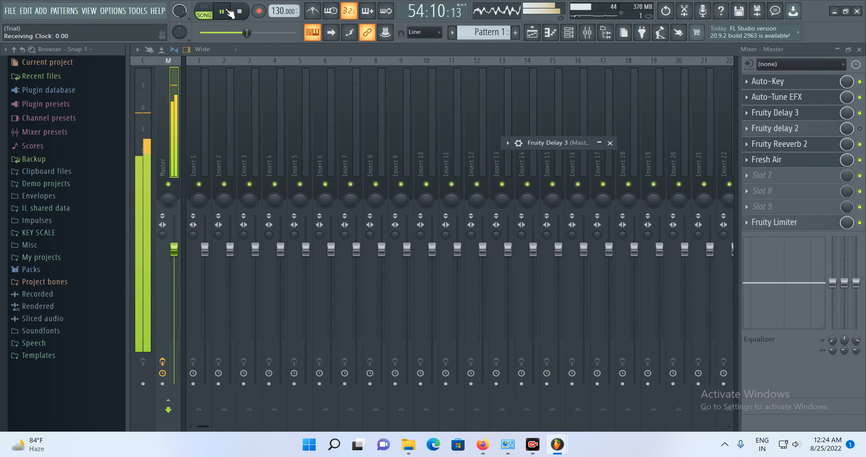
left_click(860, 97)
left_click(860, 81)
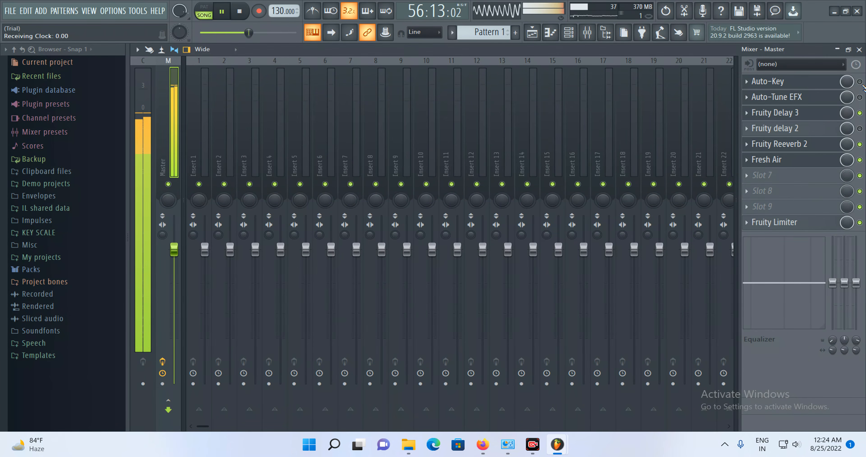
left_click(860, 113)
left_click(859, 144)
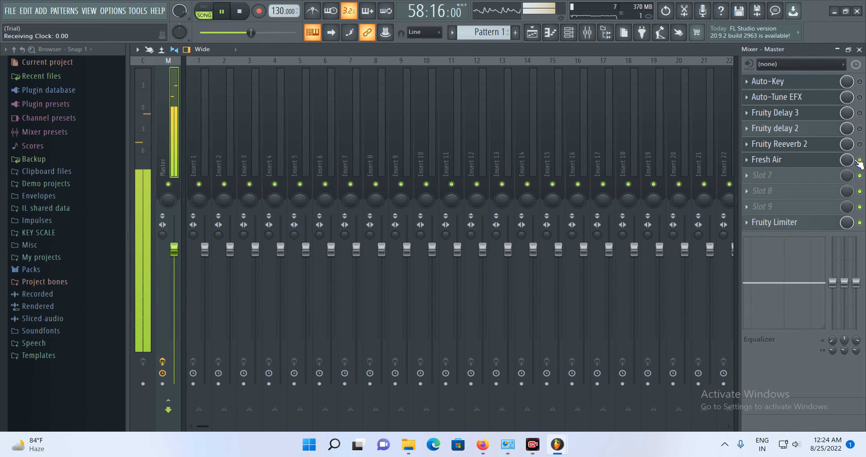
left_click(859, 144)
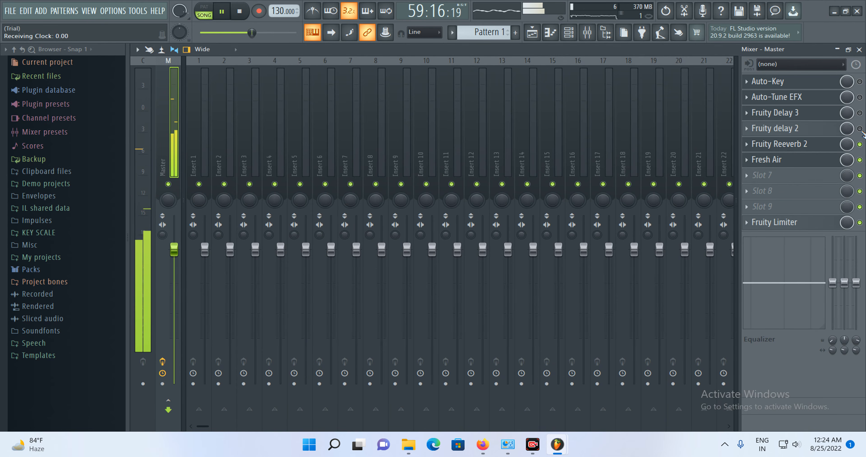
left_click(860, 128)
left_click(860, 128)
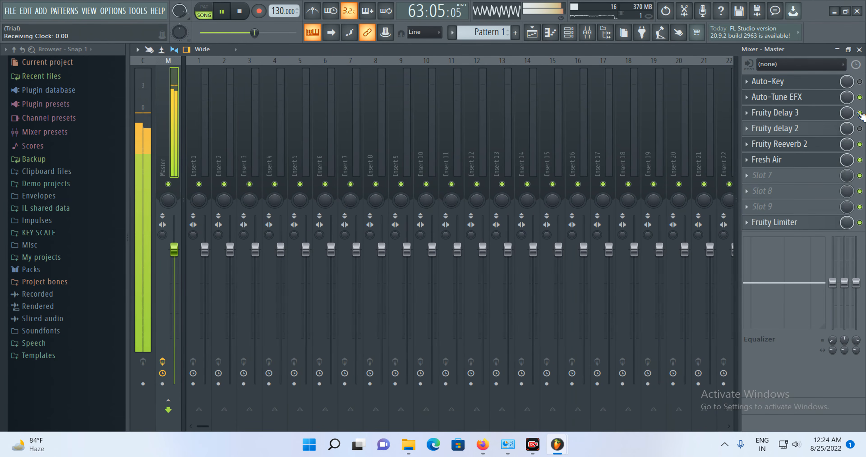
left_click(859, 81)
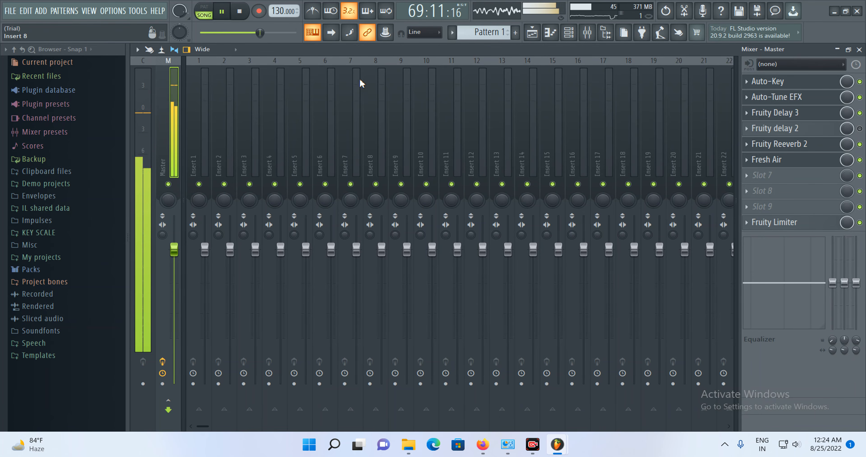
left_click(239, 12)
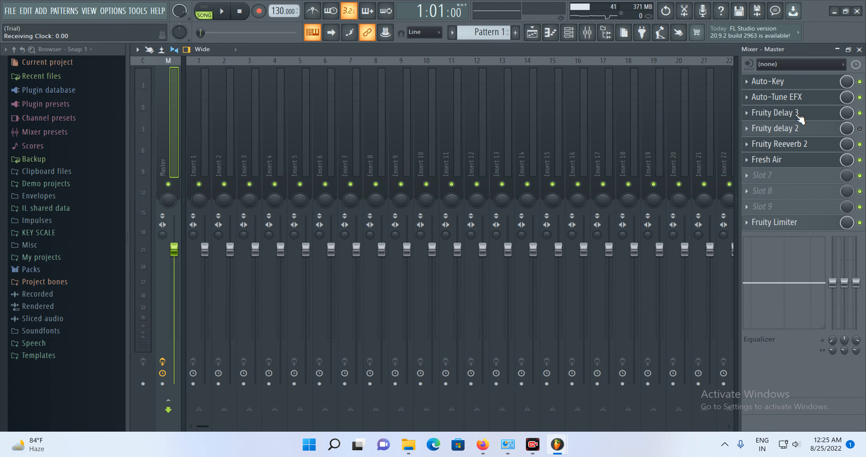
- Open the Auto-Tune EFX, Fruity Delay 3, Fruity delay 2 and Fruity Reeverb 2 windows in turn to review their settings
left_click(789, 100)
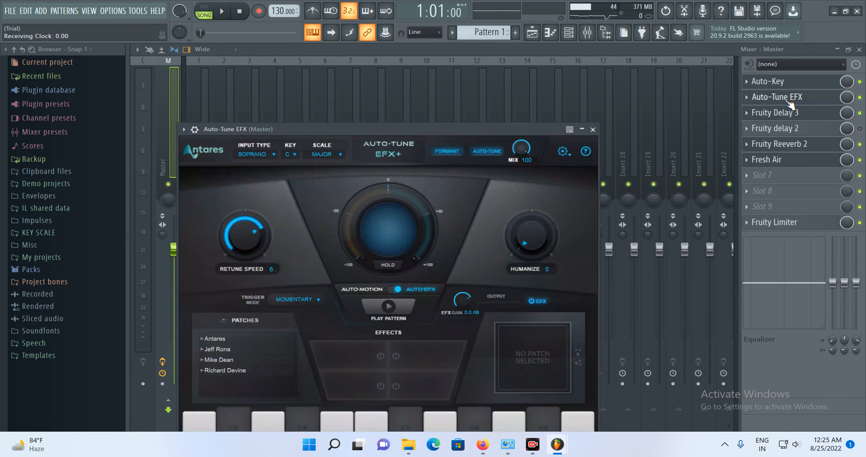
left_click(789, 112)
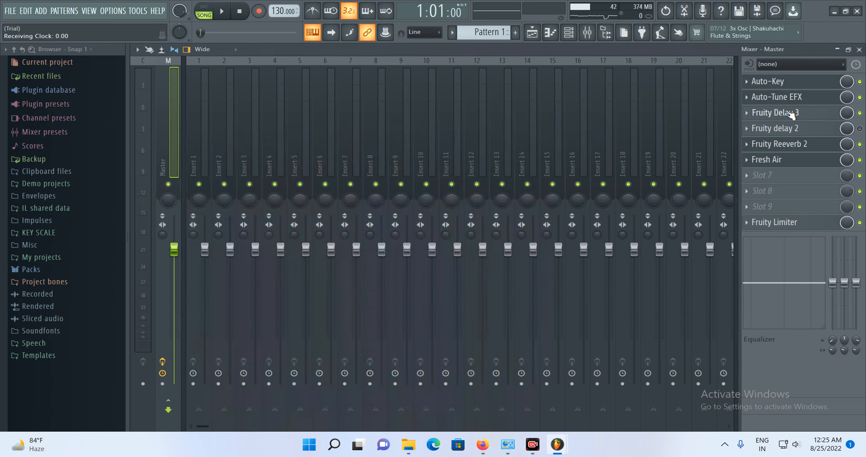
left_click(790, 113)
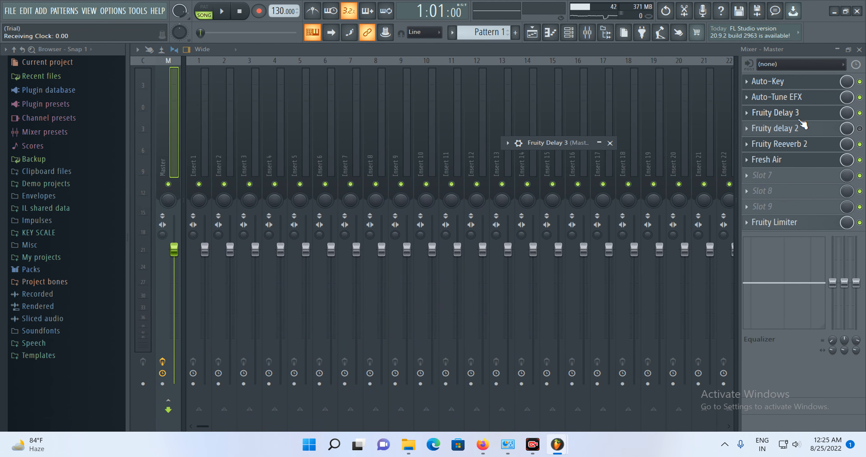
left_click(778, 134)
left_click(779, 133)
left_click(778, 134)
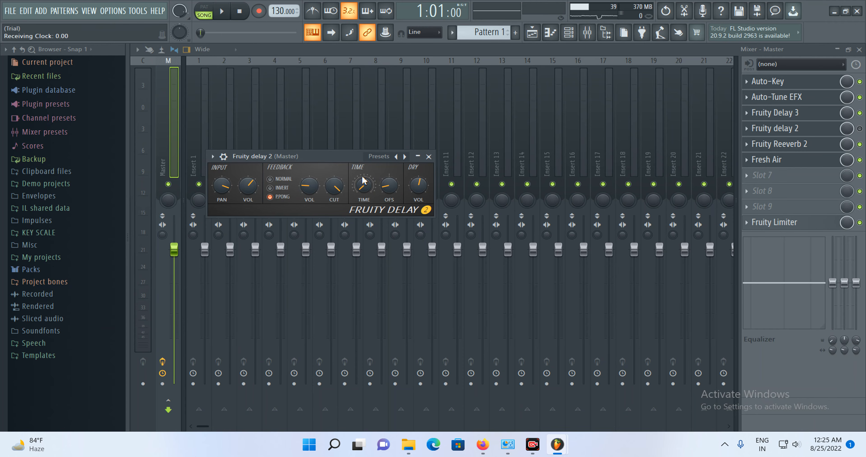
left_click(798, 145)
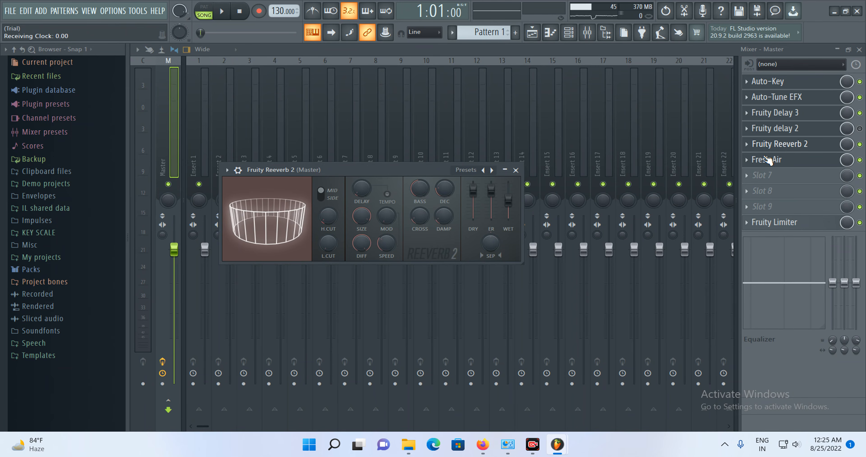
left_click_drag(410, 167, 463, 120)
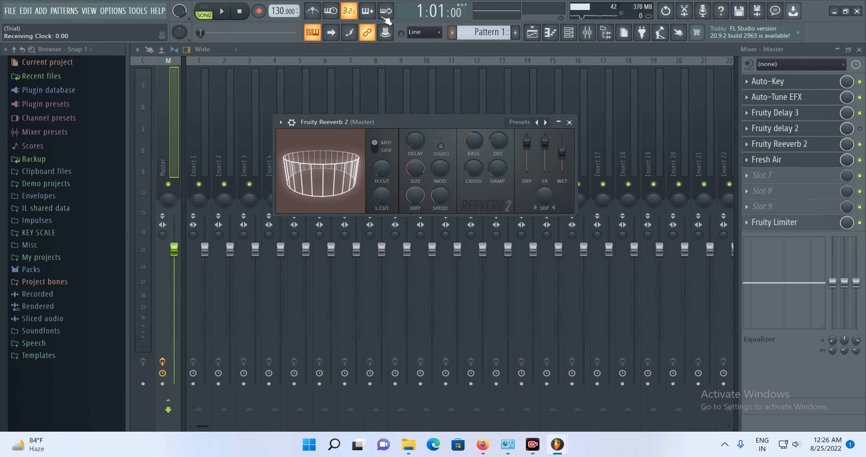
- Play the song, raise the main volume slightly while listening, and stop playback
left_click(221, 11)
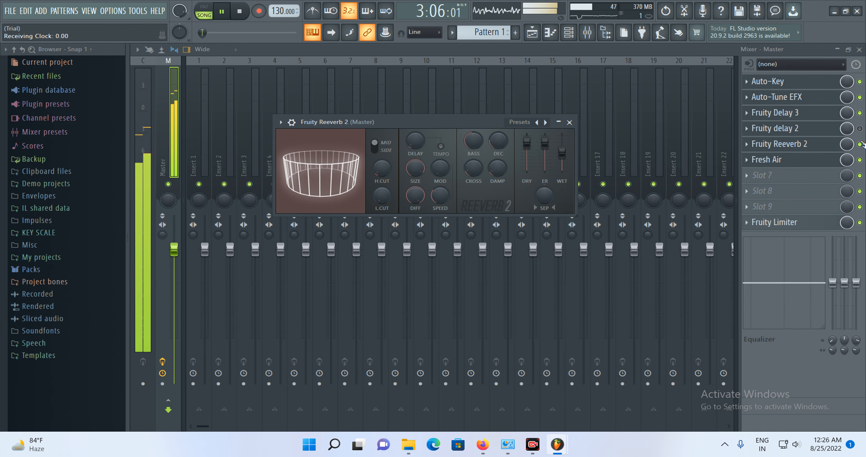
left_click(860, 131)
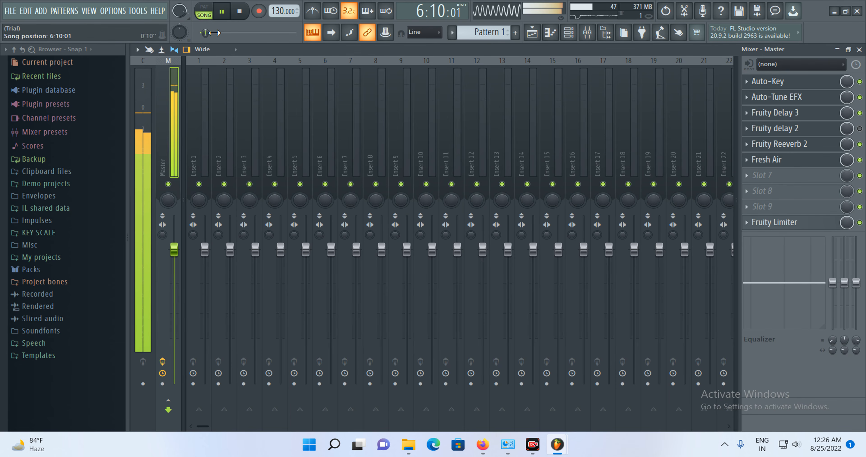
left_click_drag(205, 33, 209, 32)
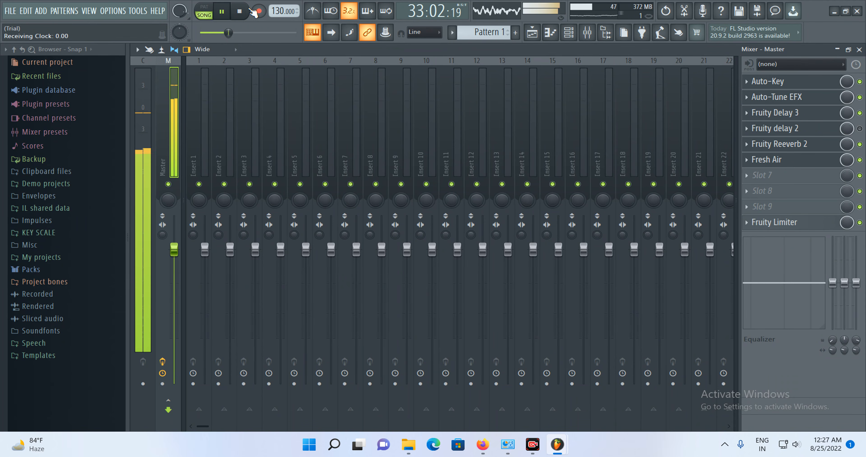
left_click(224, 11)
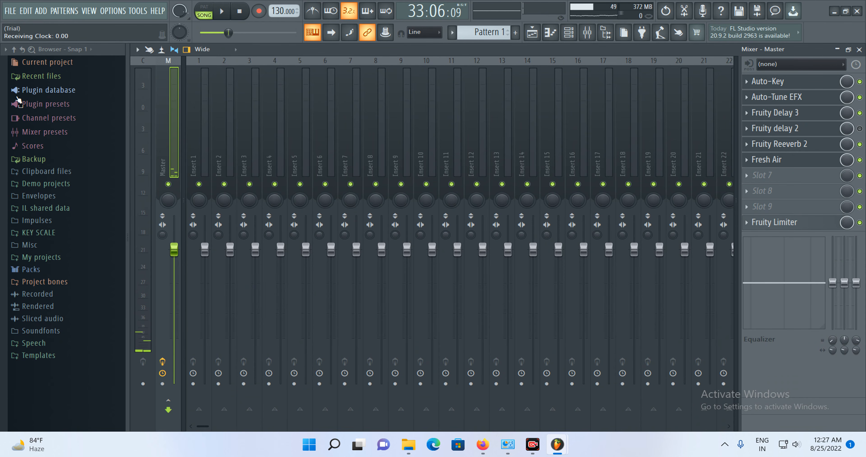
left_click(10, 11)
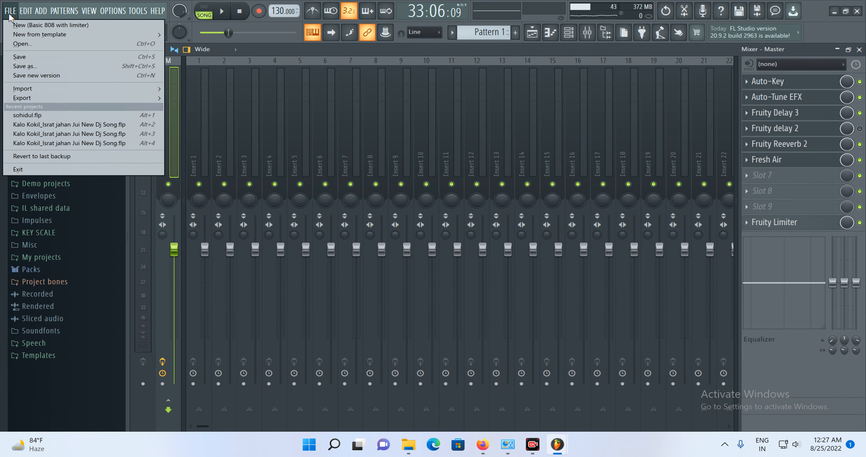
mouse_move(66, 98)
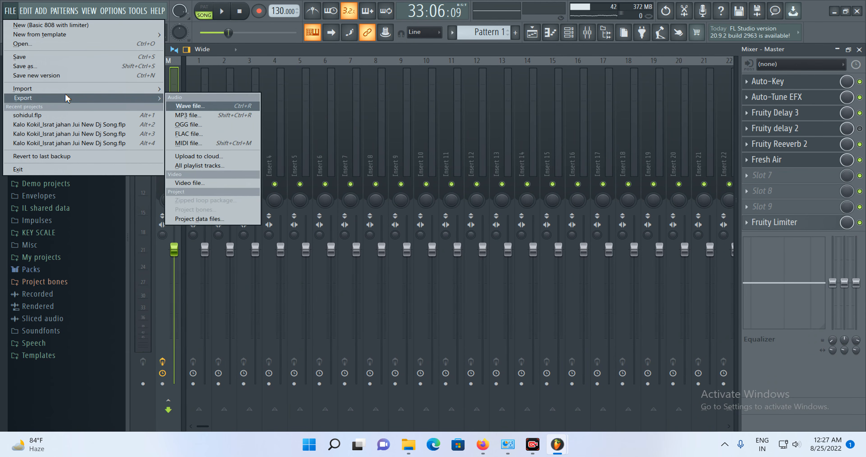
left_click(204, 118)
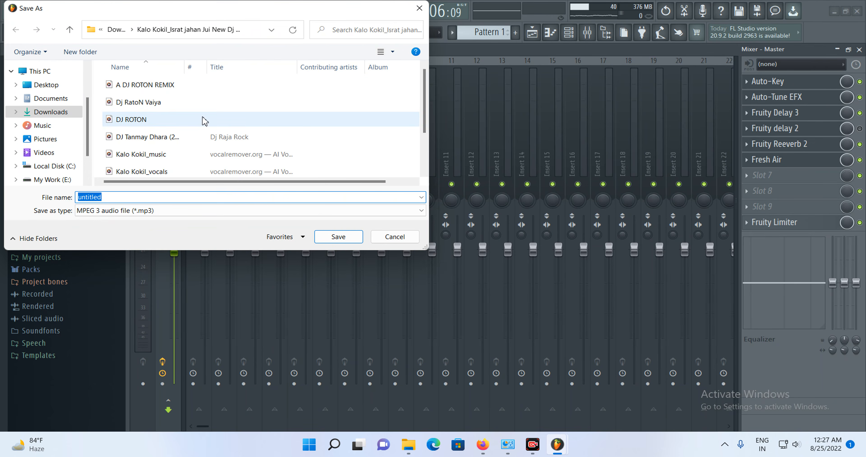
left_click(236, 213)
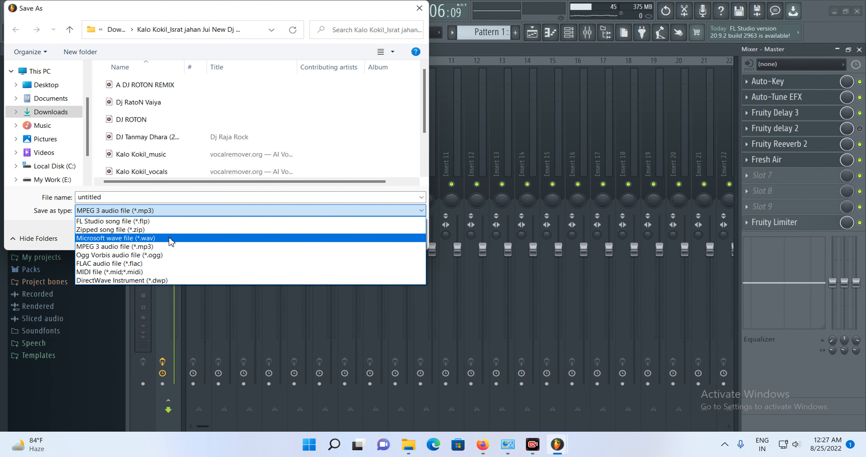
left_click(168, 246)
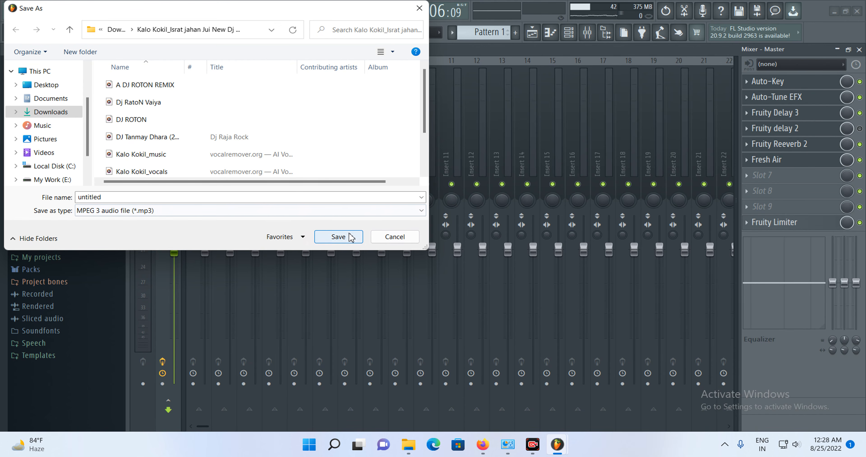
left_click(389, 239)
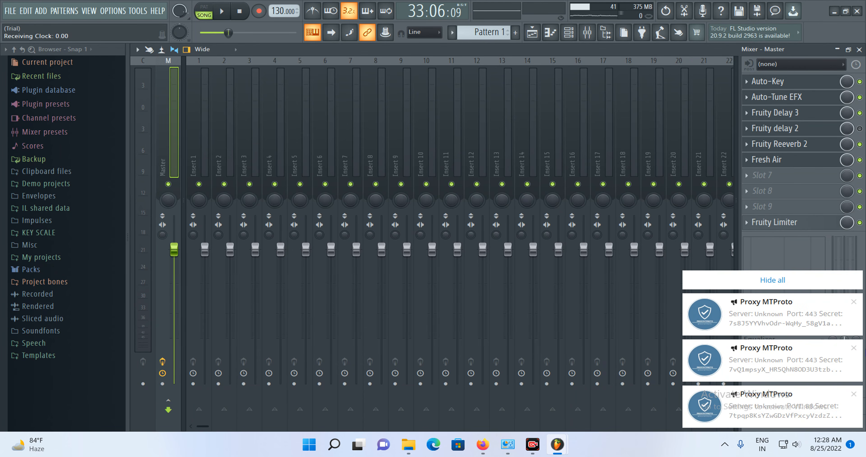
left_click(803, 284)
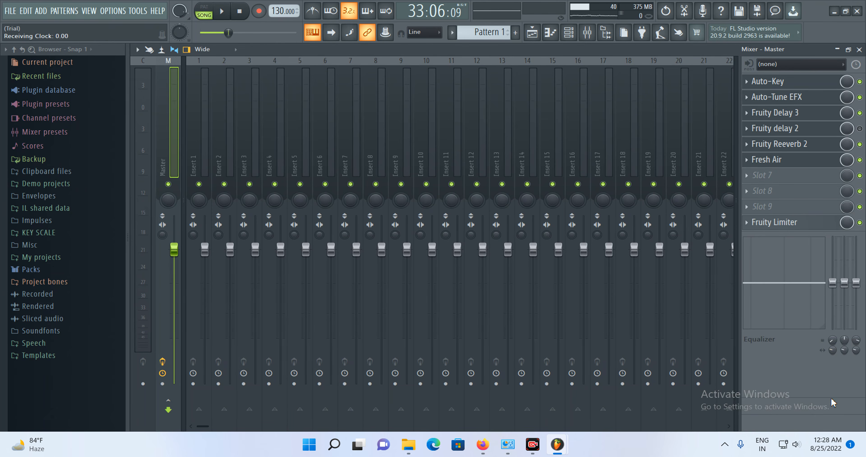